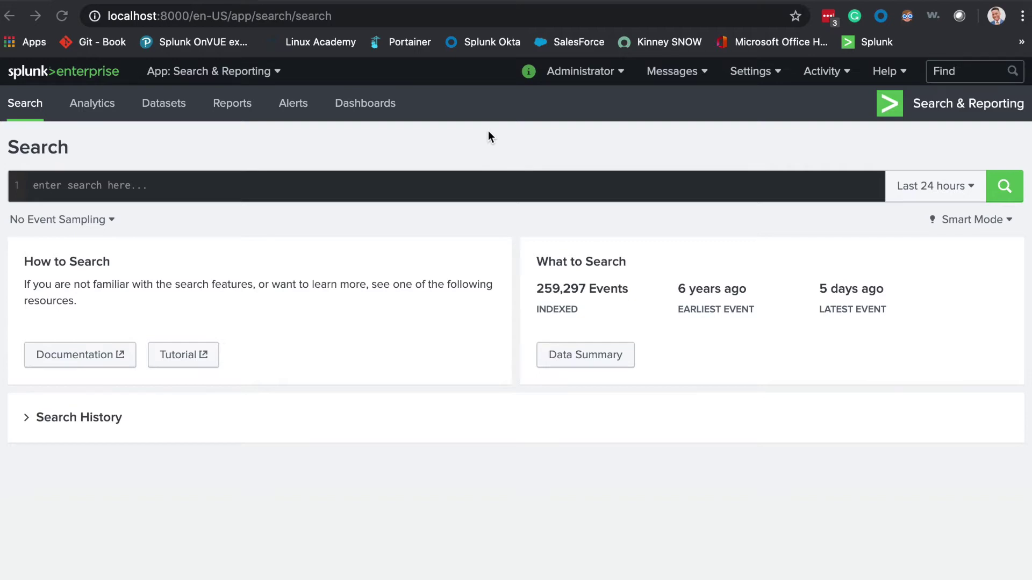
Change the search time range from Last 24 hours to the All time preset.
click(958, 186)
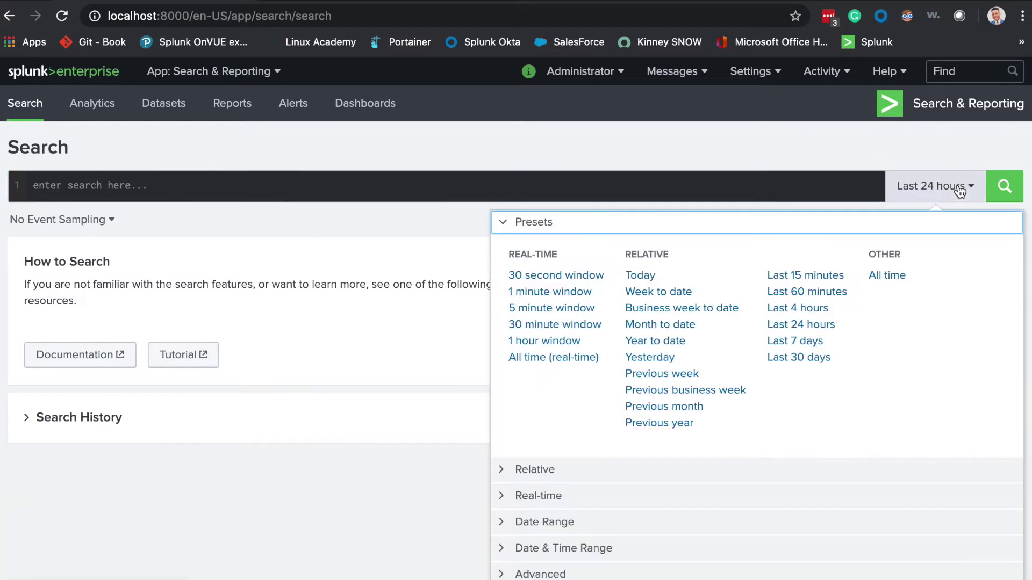
click(897, 277)
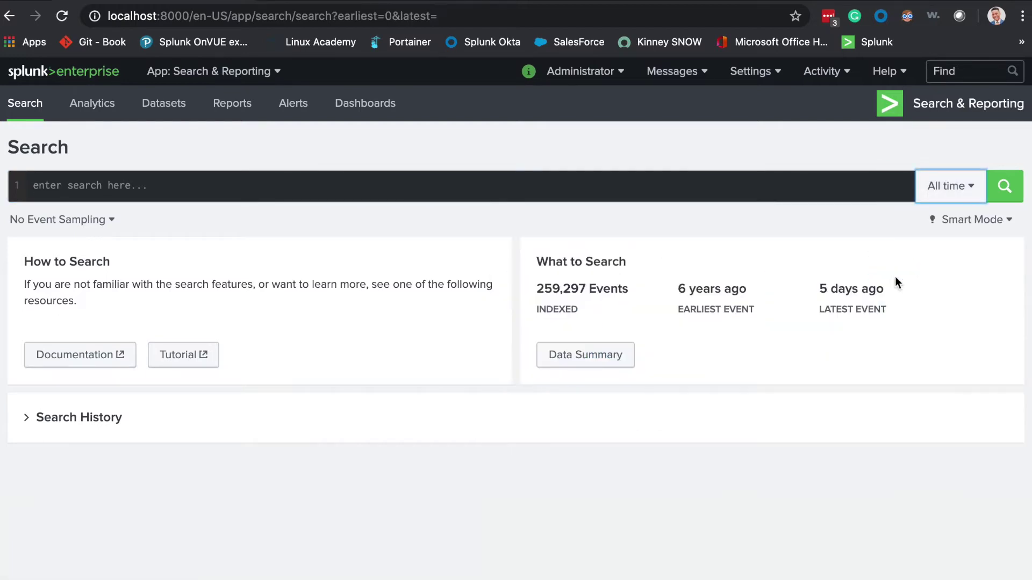
click(834, 187)
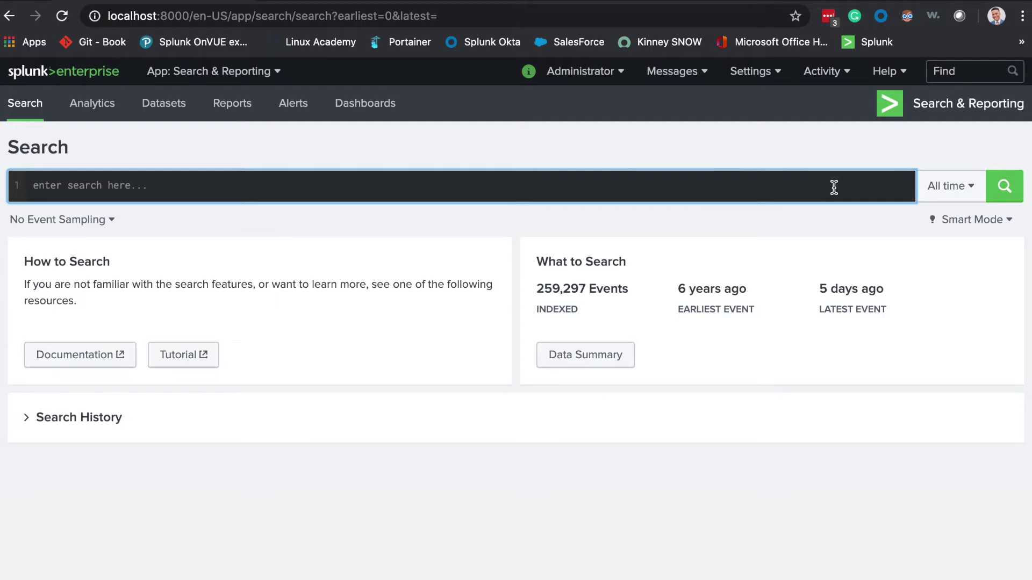
Run index=main over All time, returning 259,297 events.
text(ind)
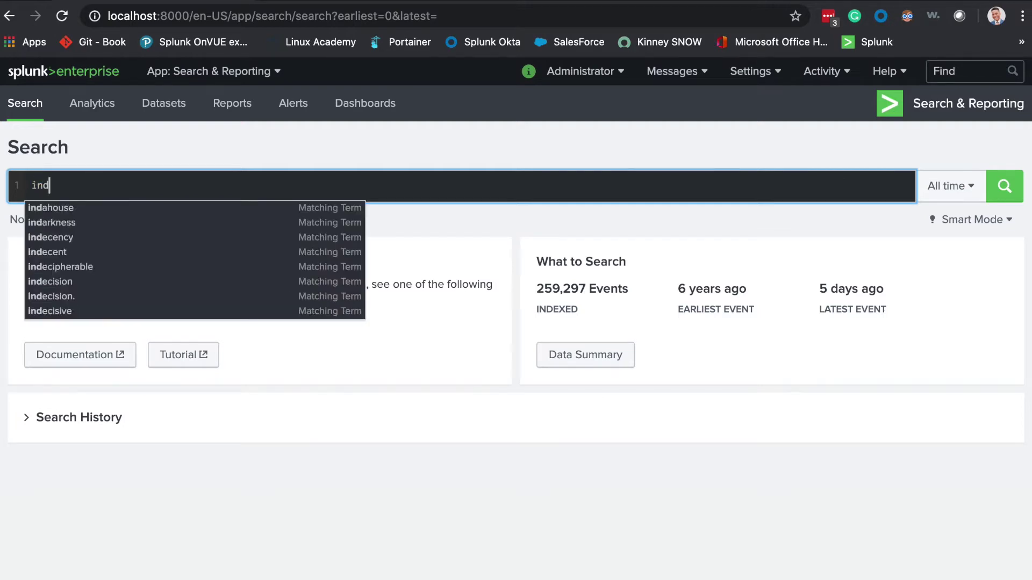
text(ex=)
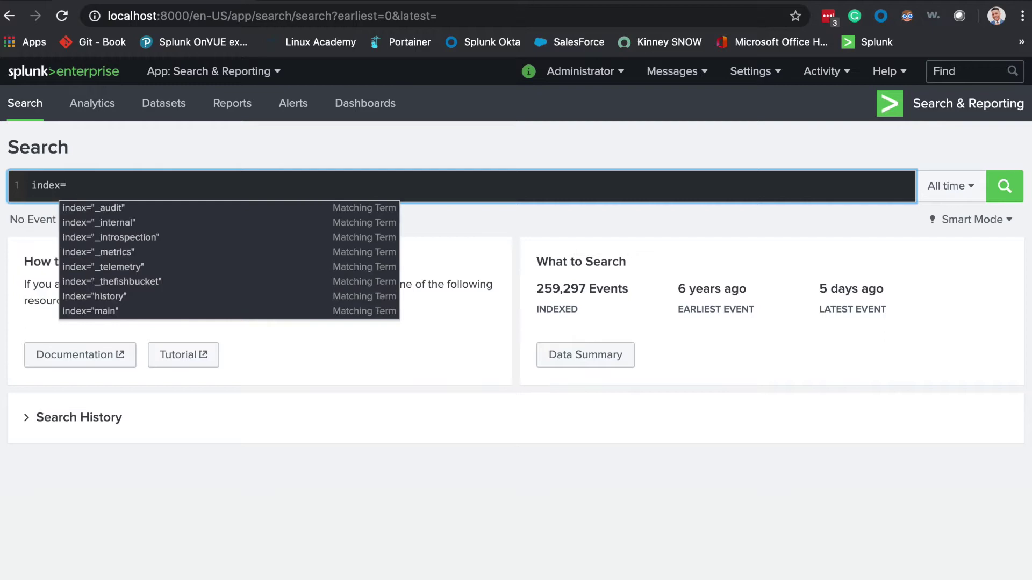
text(main)
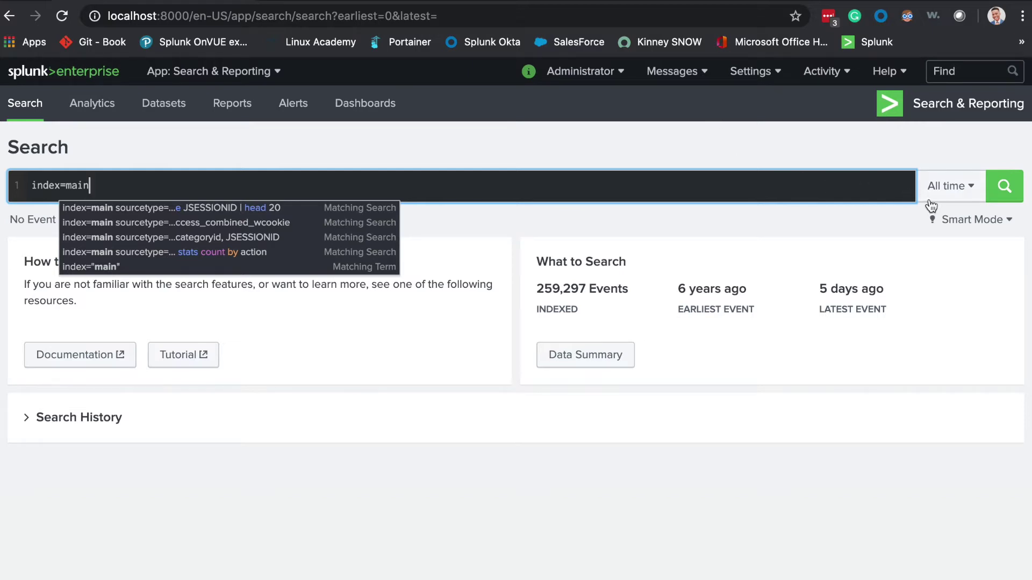
click(949, 188)
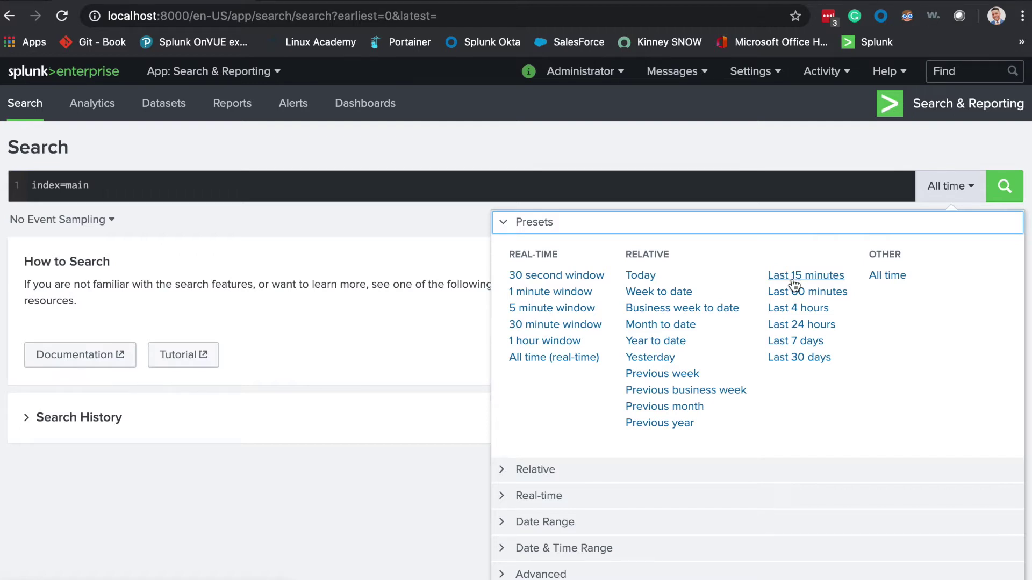
click(420, 218)
click(502, 189)
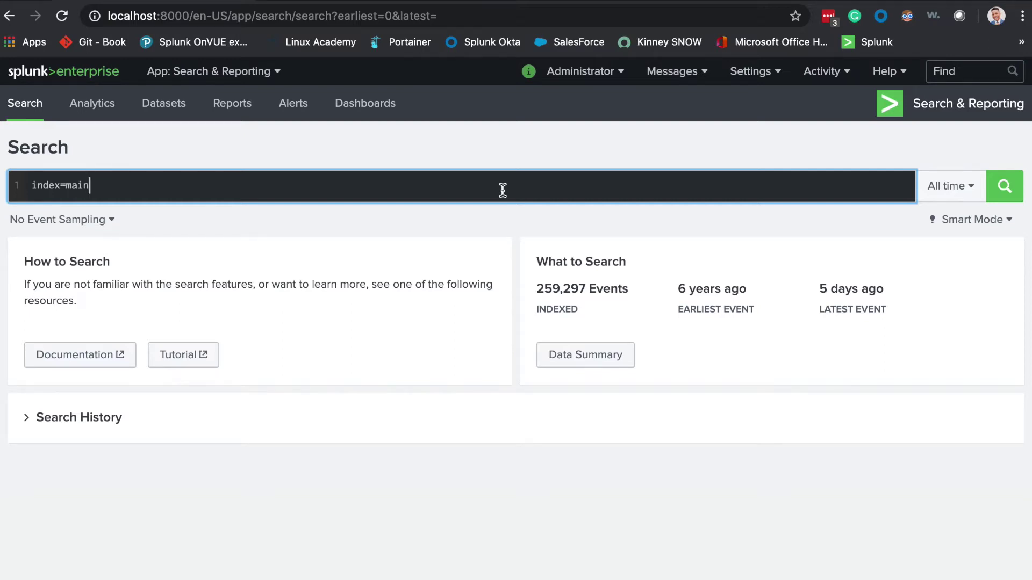
key(Return)
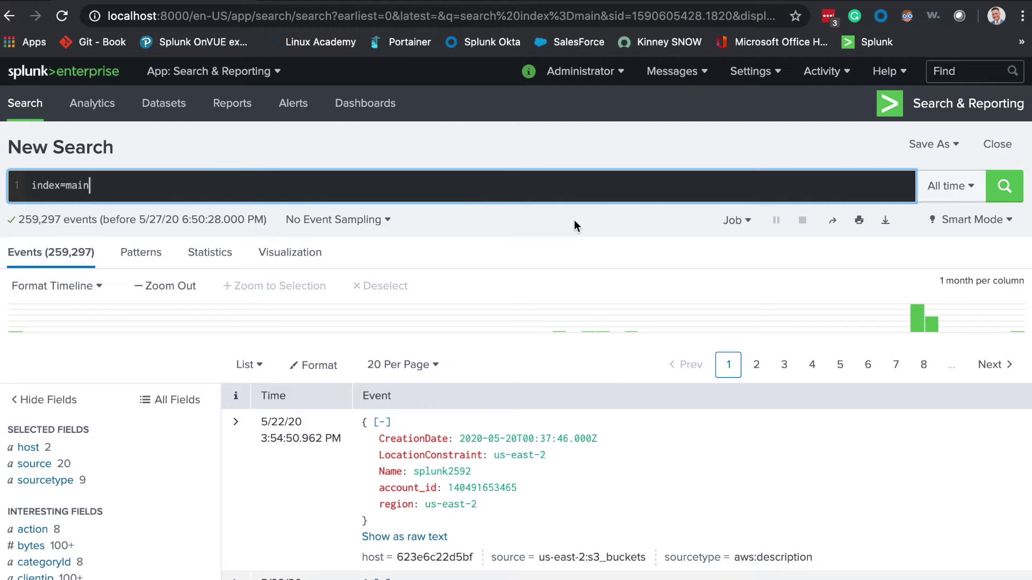
click(734, 220)
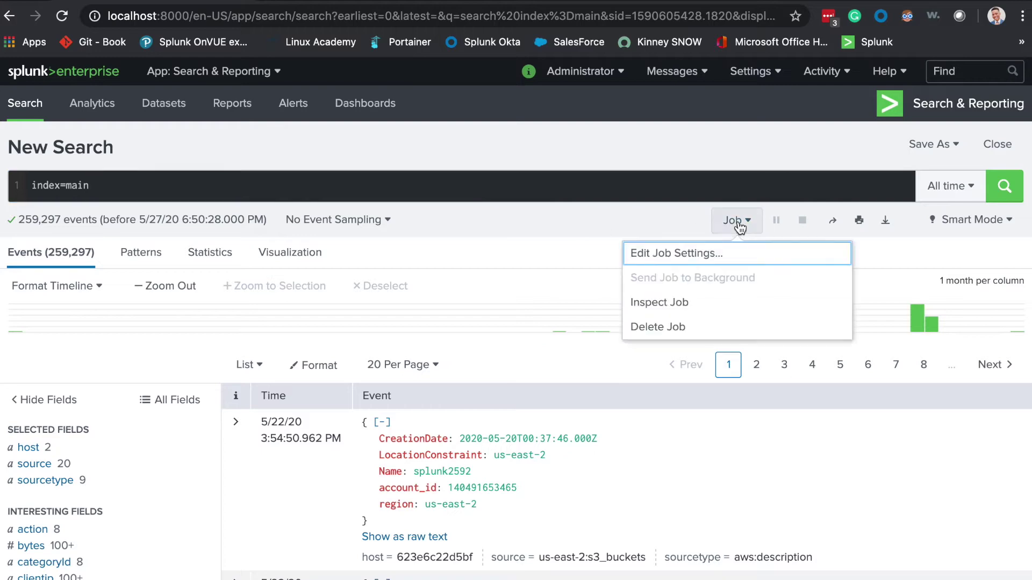
click(671, 304)
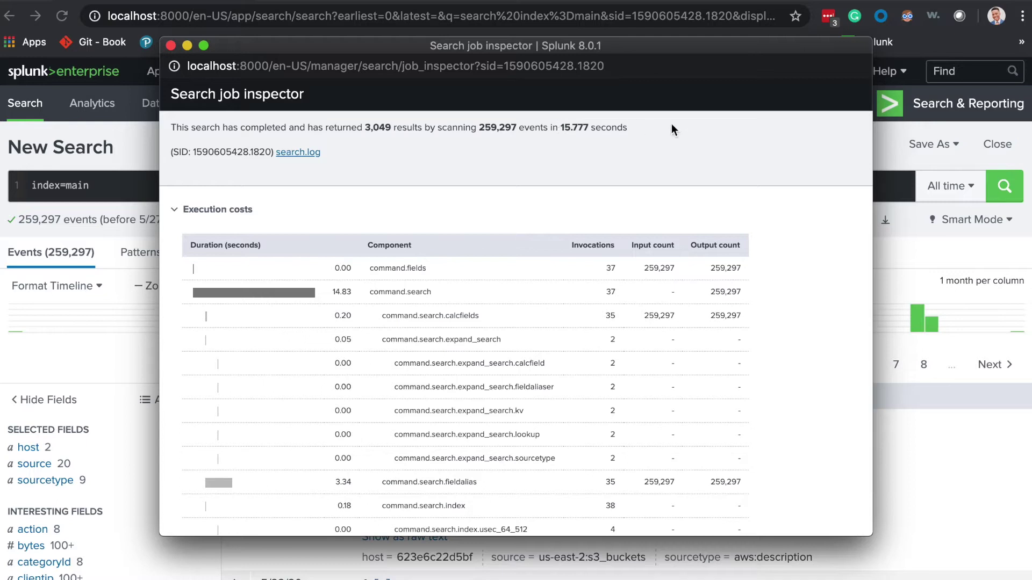
drag(560, 127, 628, 129)
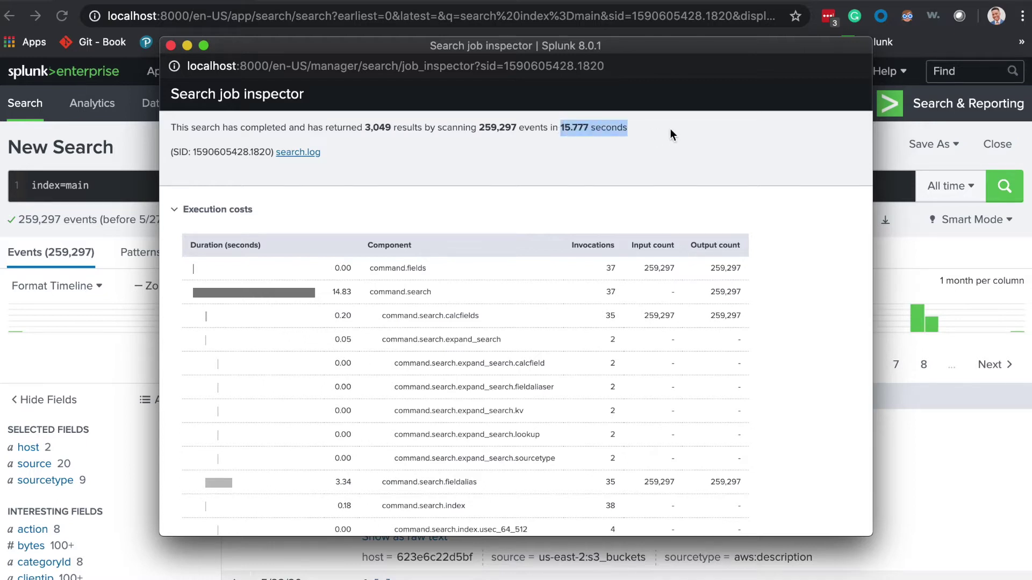
click(171, 46)
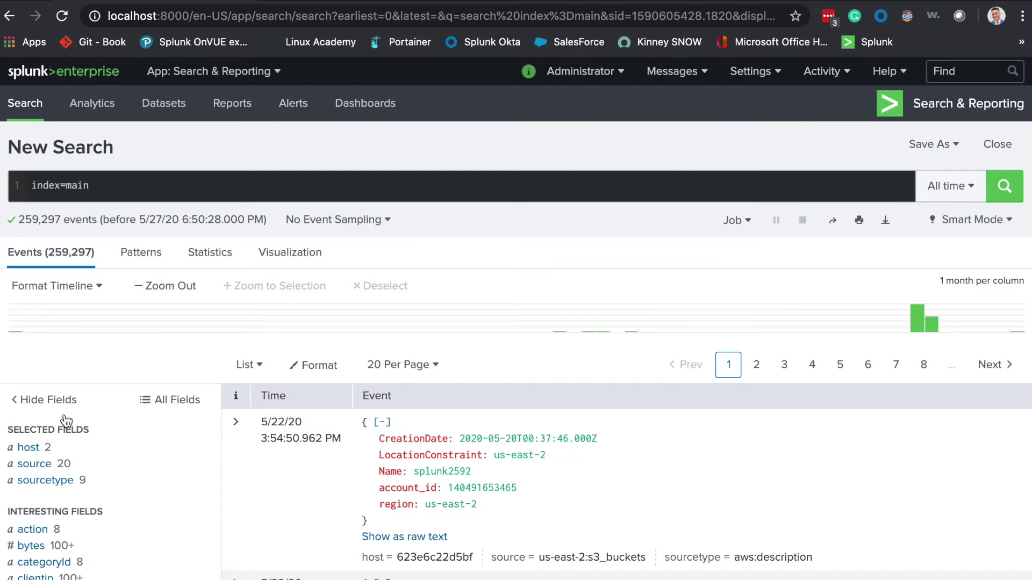
scroll(131, 385, down, 12)
scroll(132, 449, down, 3)
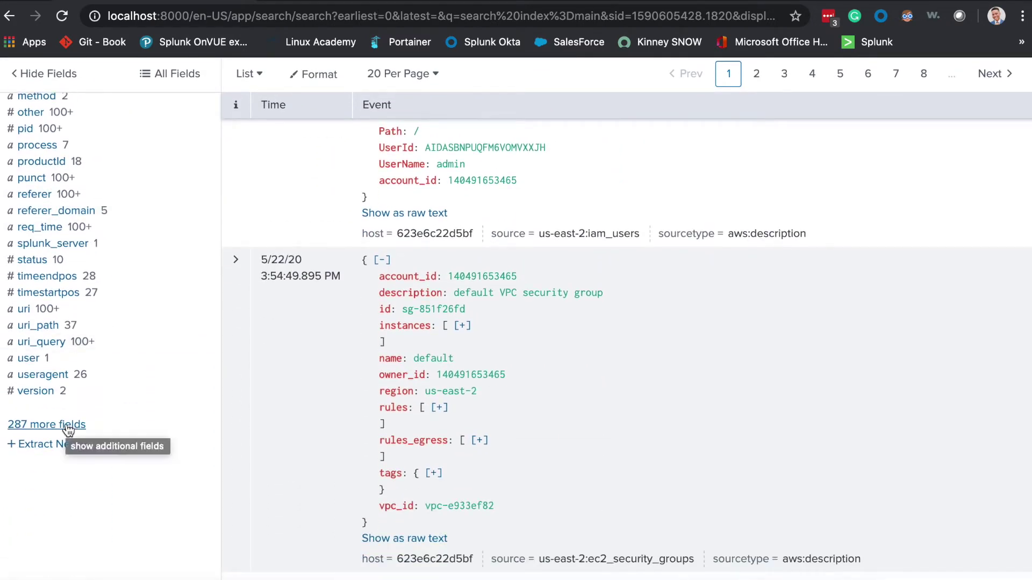
scroll(78, 424, up, 2)
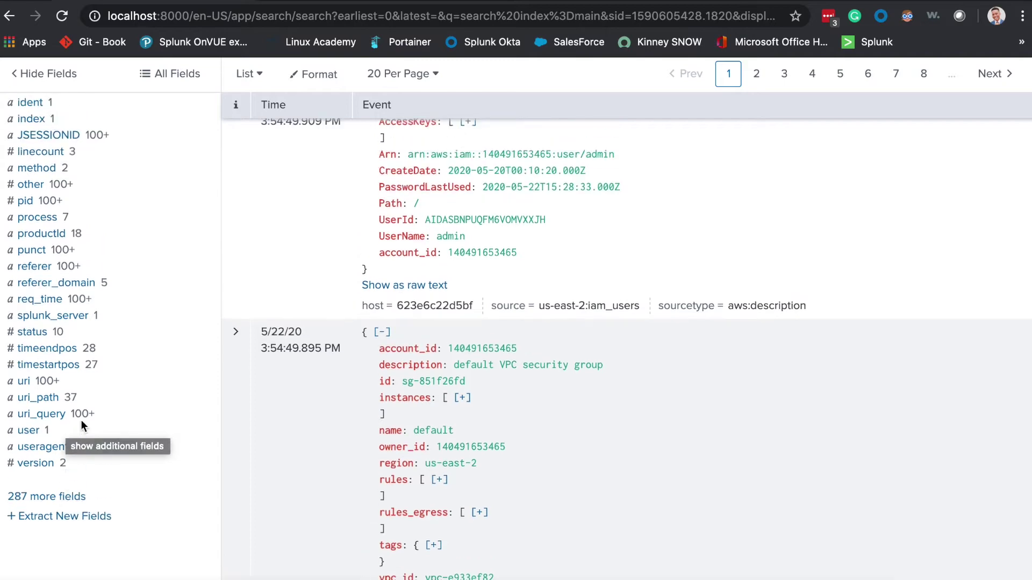
scroll(59, 464, up, 10)
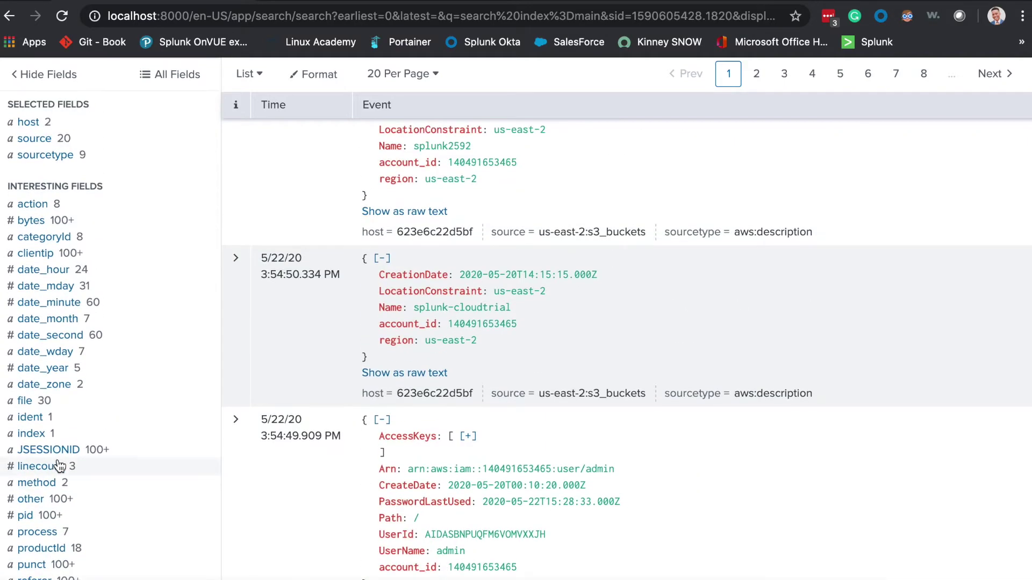
scroll(59, 465, up, 3)
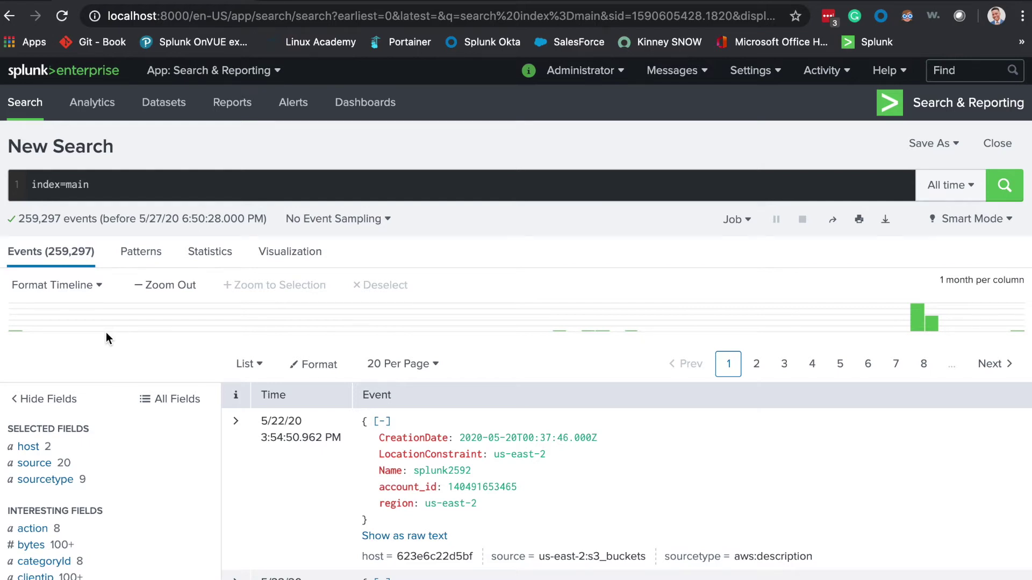
click(202, 189)
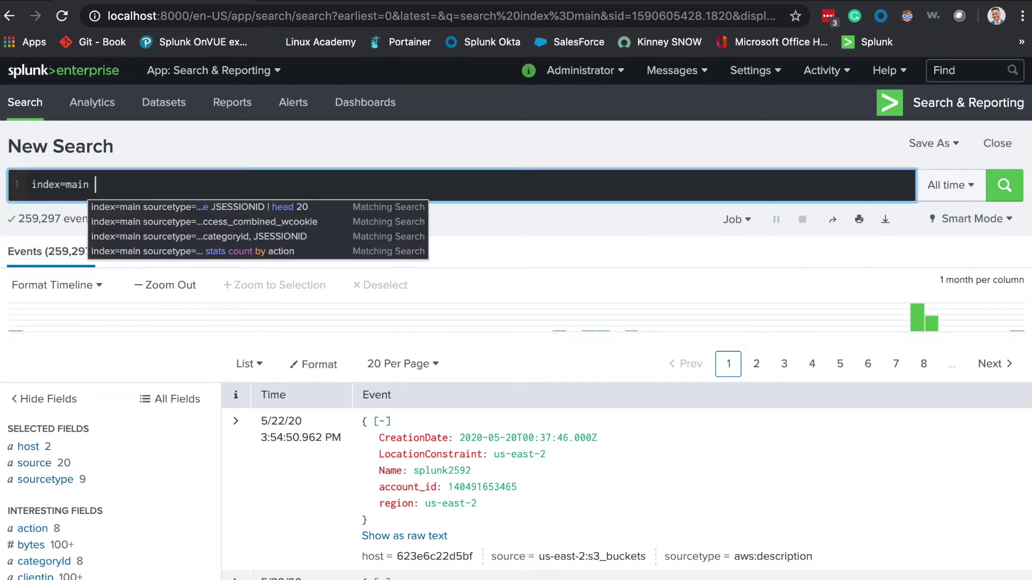
Review the host, source and sourcetype field values, then filter to sourcetype access_combined_wcookie.
click(28, 447)
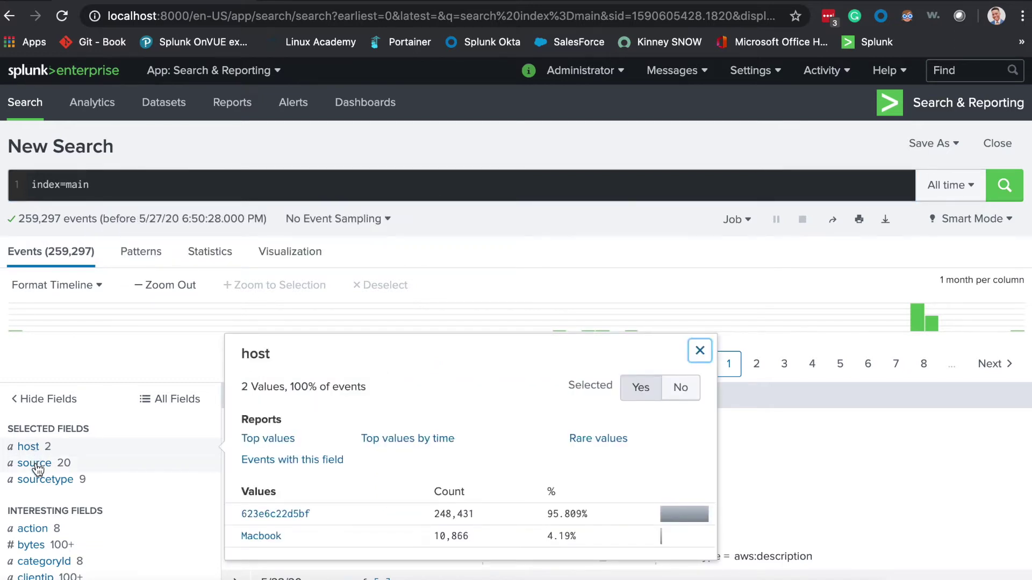
click(35, 465)
scroll(320, 434, down, 3)
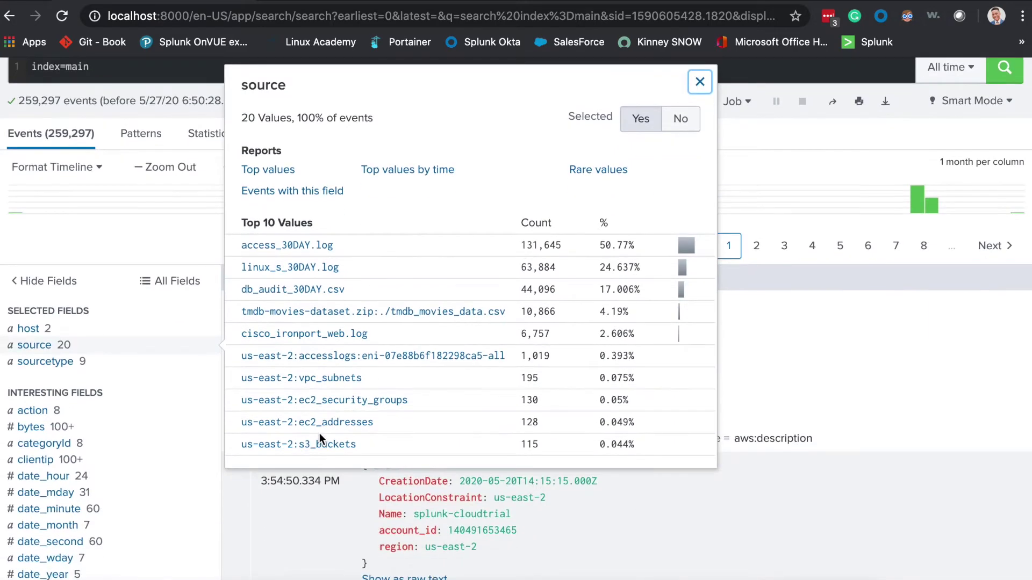
scroll(319, 434, up, 2)
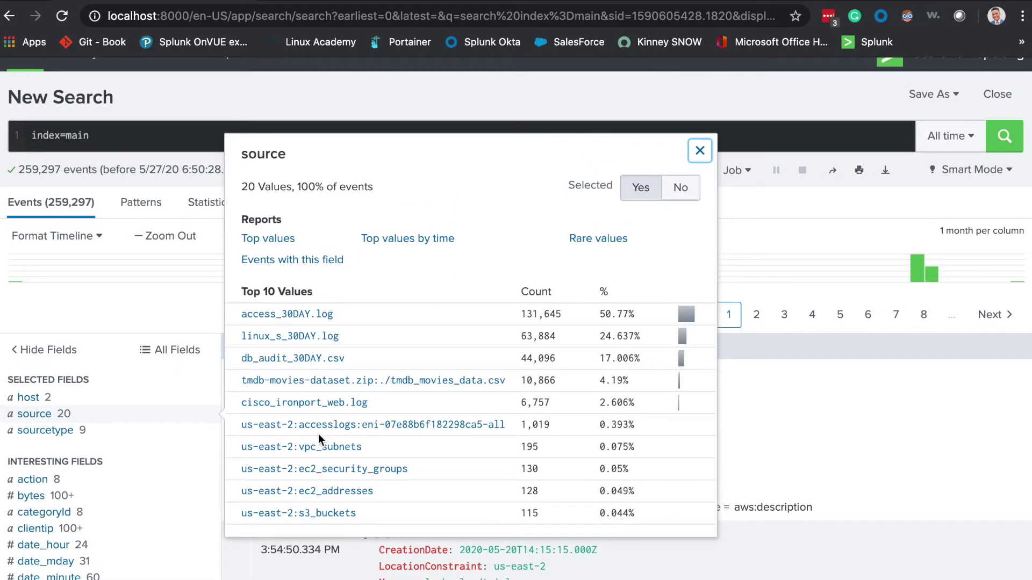
click(54, 431)
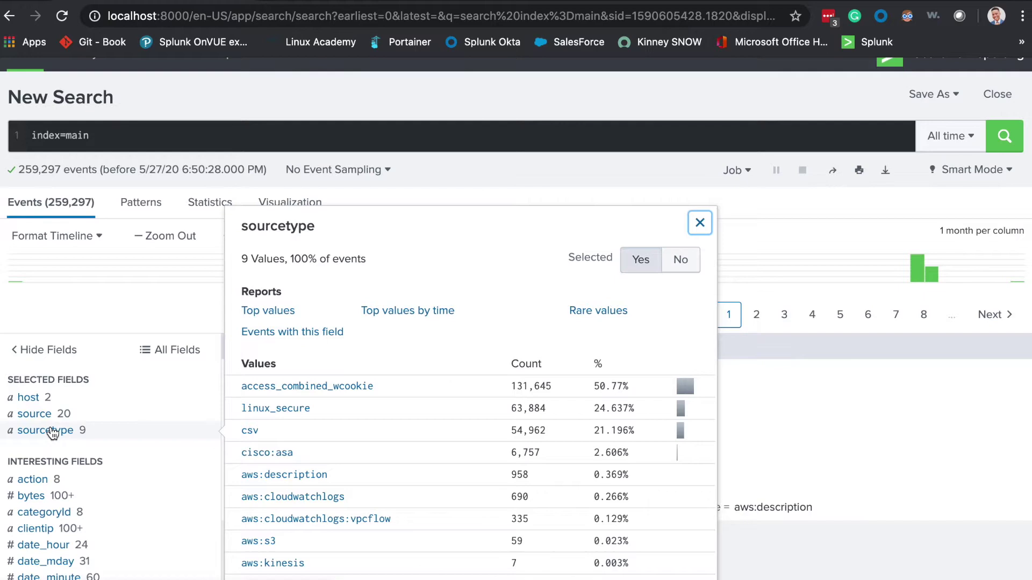
click(45, 415)
click(48, 430)
scroll(396, 428, down, 2)
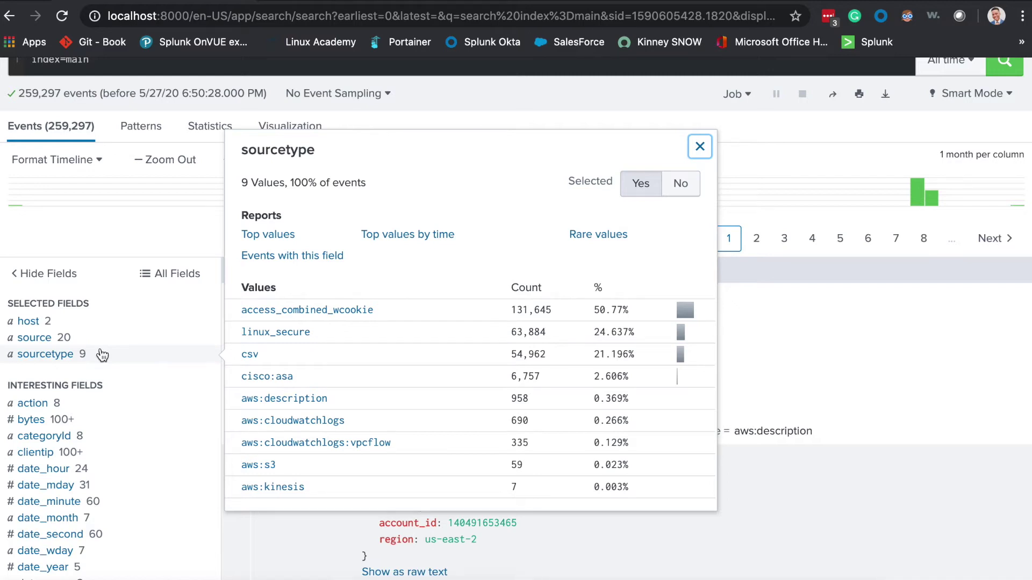
click(322, 311)
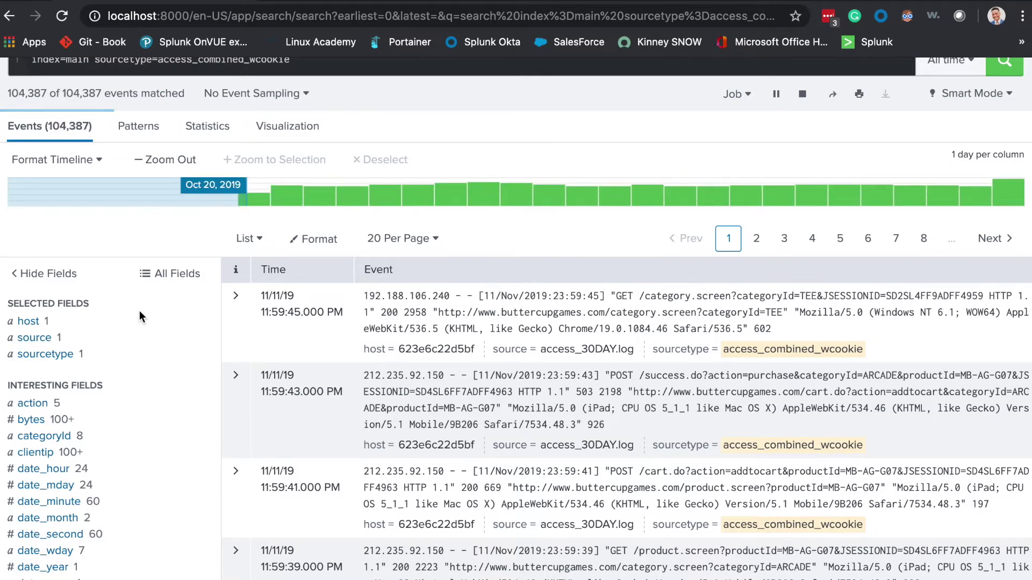
Open the Smart Mode dropdown to list the Fast, Smart and Verbose search modes.
scroll(140, 310, up, 3)
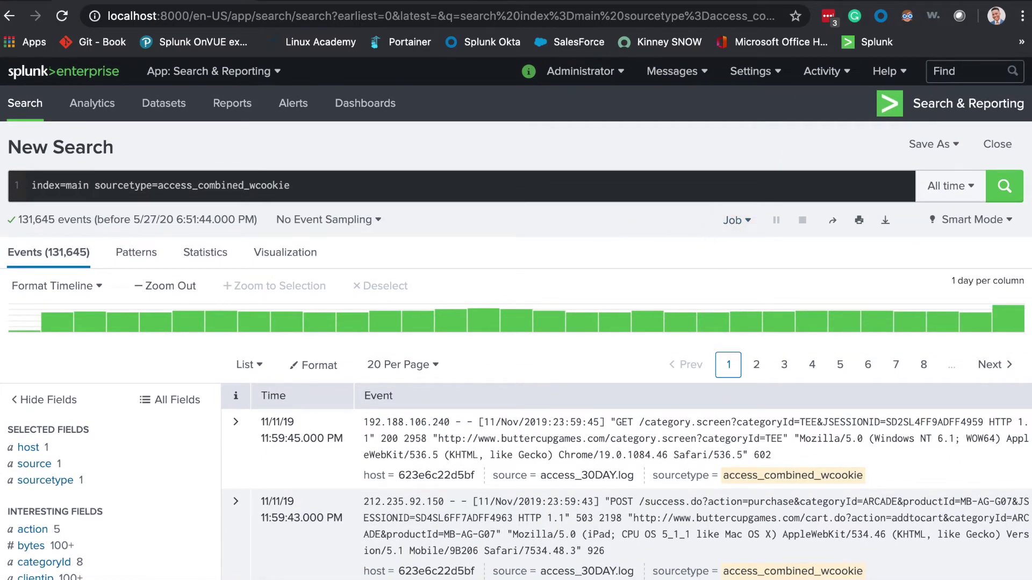
click(988, 230)
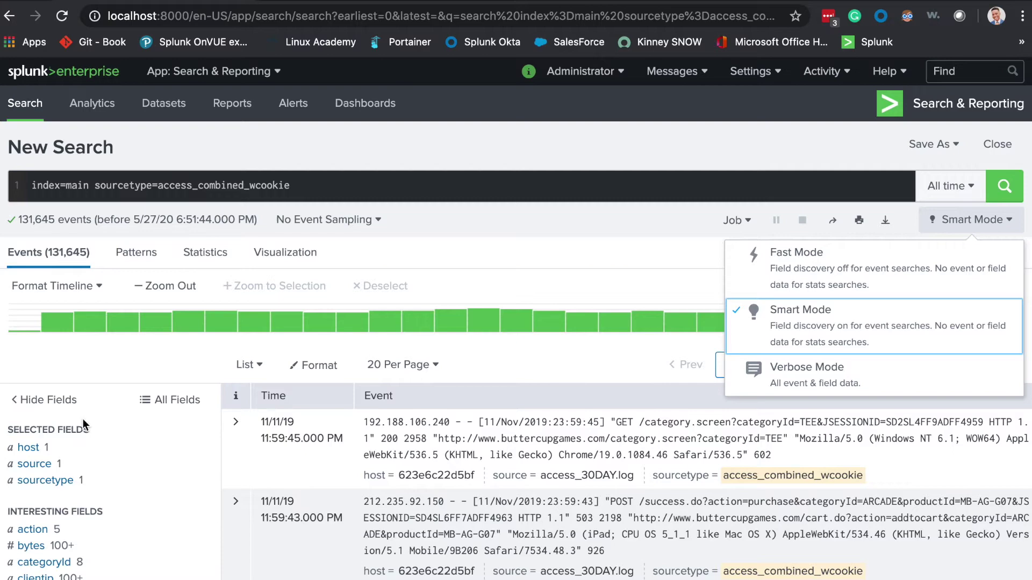
Inspect the finished search job, note its 10.11-second run time, and close the inspector.
click(734, 220)
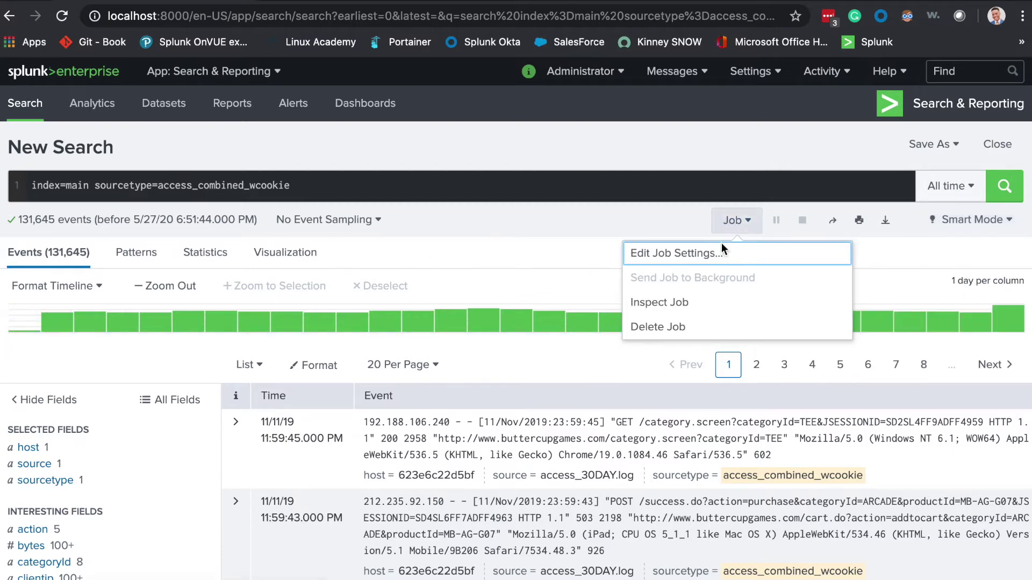
click(685, 301)
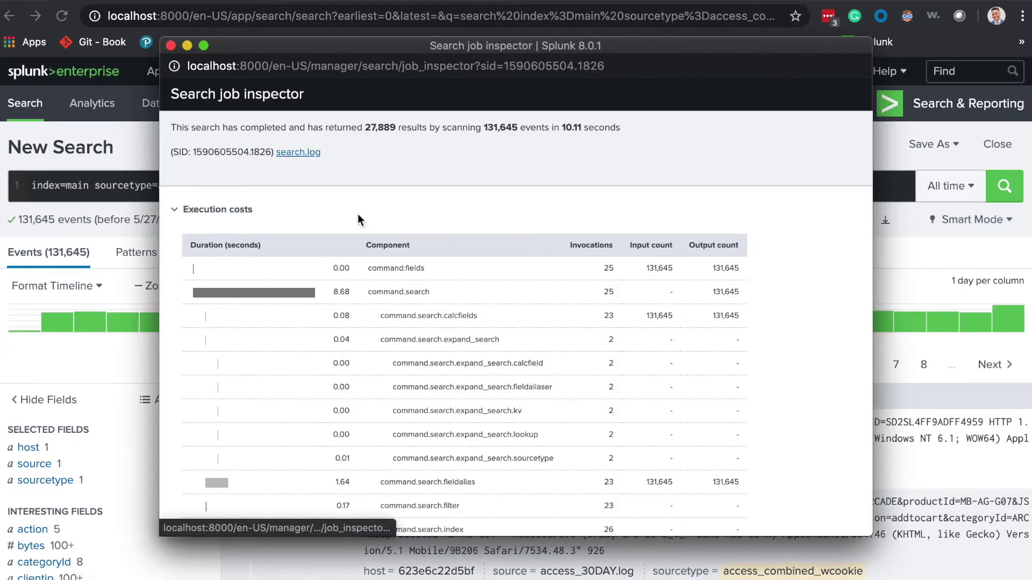
drag(561, 127, 624, 129)
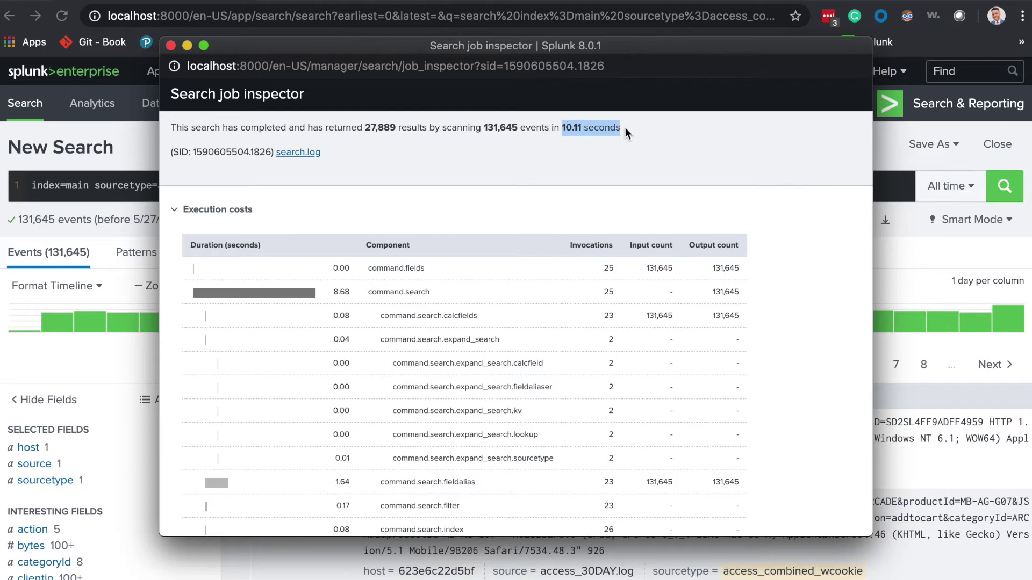
click(171, 45)
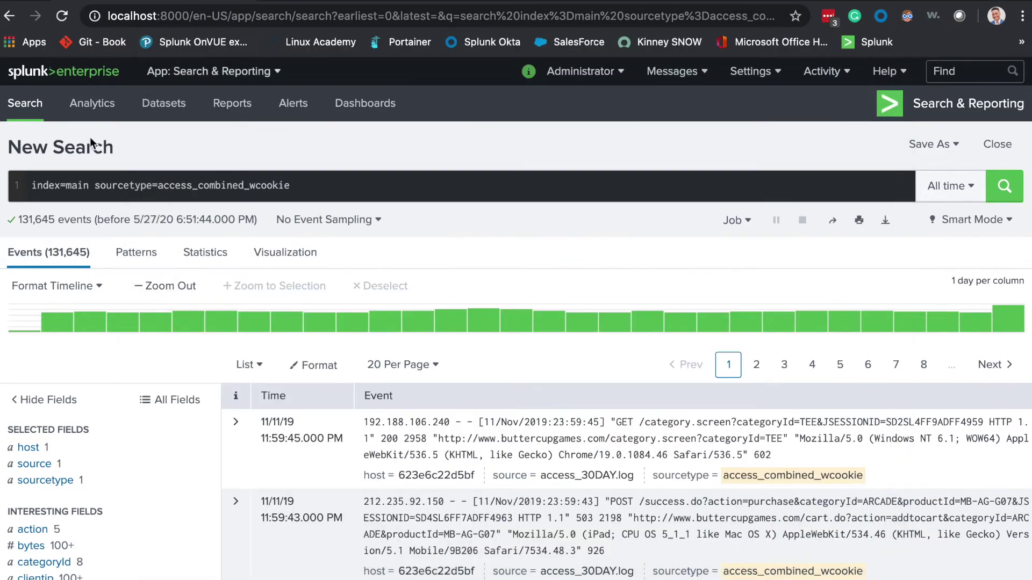
Clear the old sourcetype query and enter index=* in its place.
click(316, 187)
key(ctrl+a)
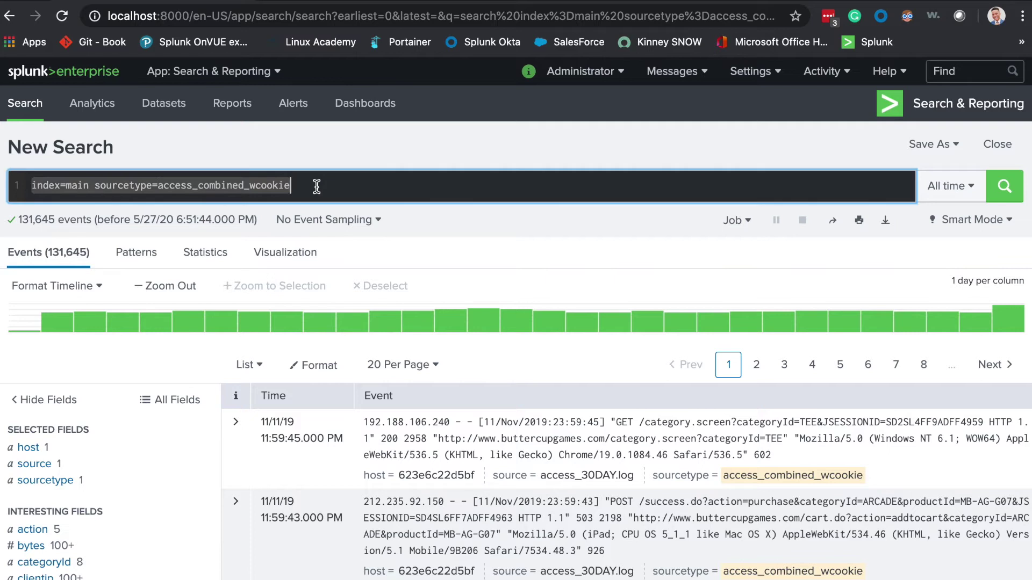
key(BackSpace)
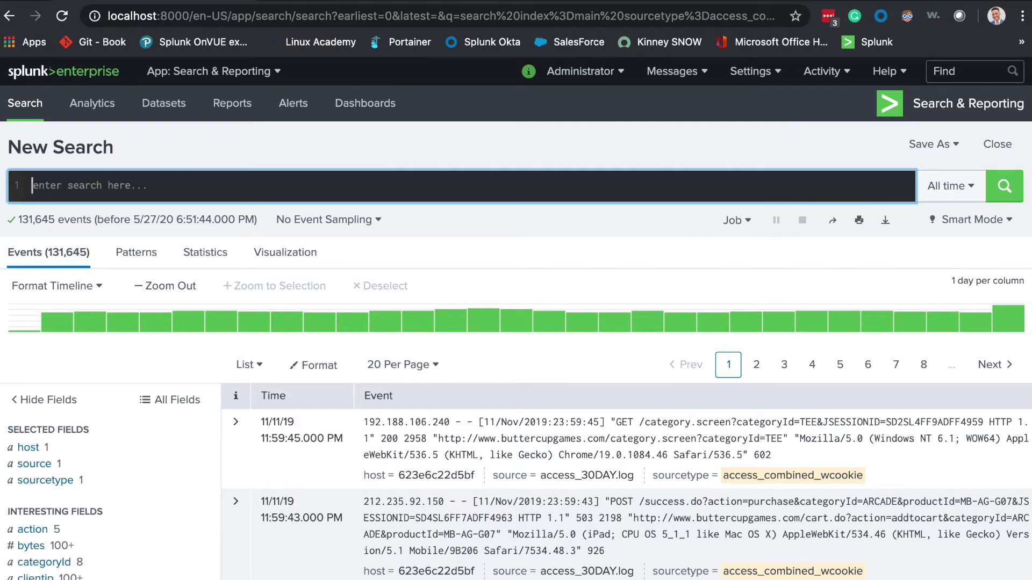
text(index)
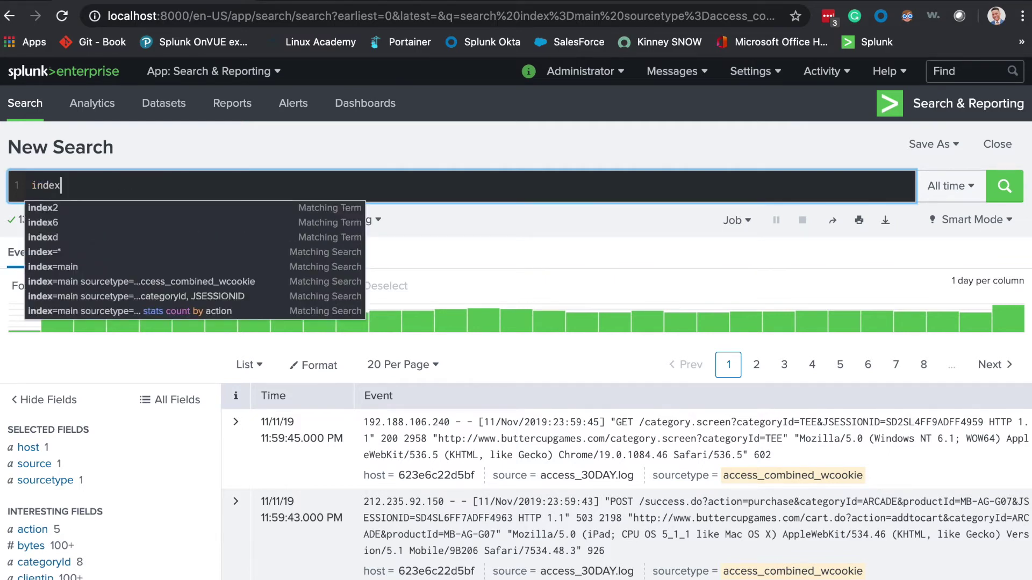
text(=*)
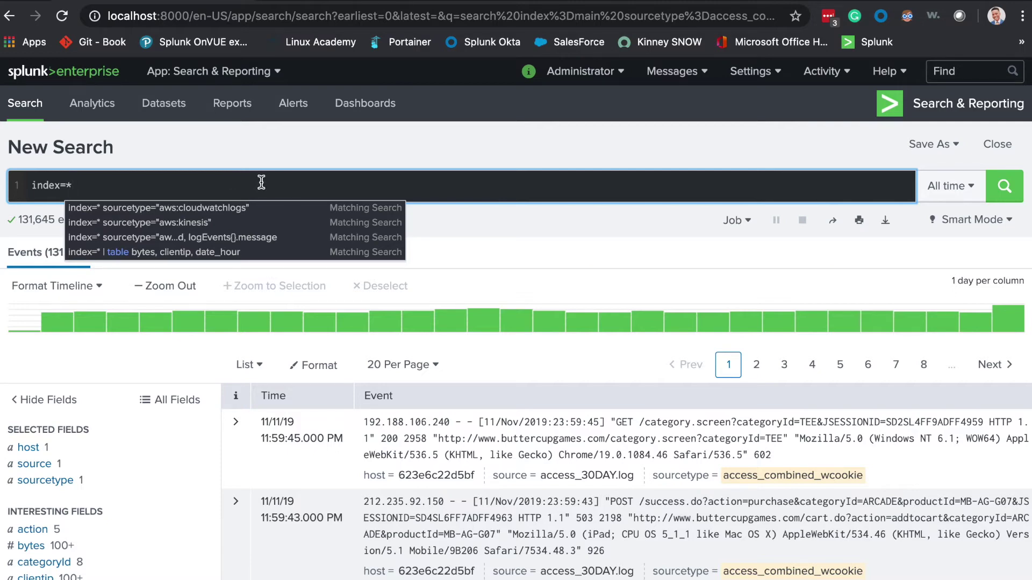
scroll(147, 464, down, 3)
scroll(147, 463, down, 20)
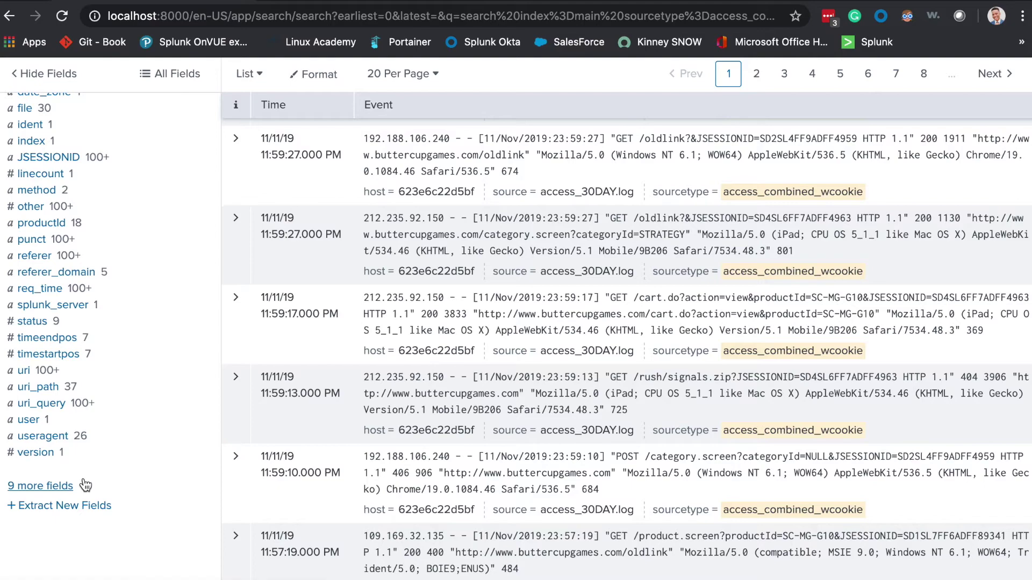
scroll(84, 473, up, 6)
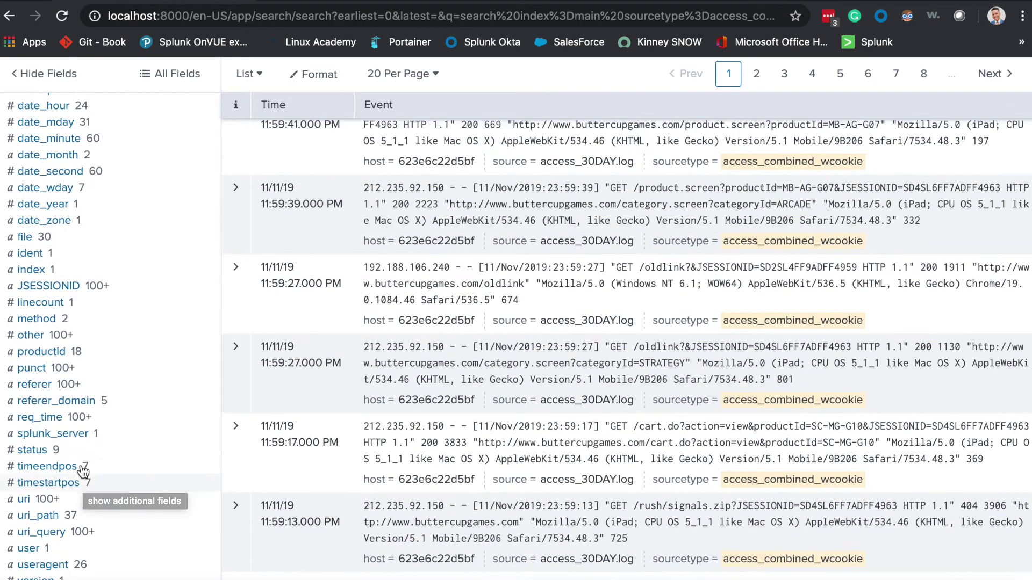
scroll(77, 435, up, 1)
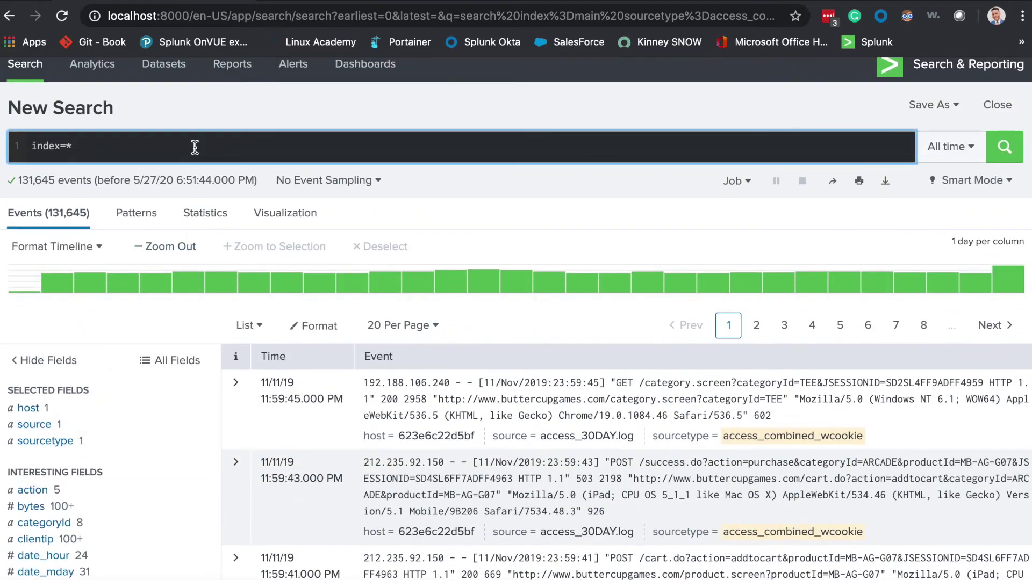
Run index=main sourcetype="access_combined_wcookie" | fields action, JSESSIONID, returning 131,645 events.
text(main)
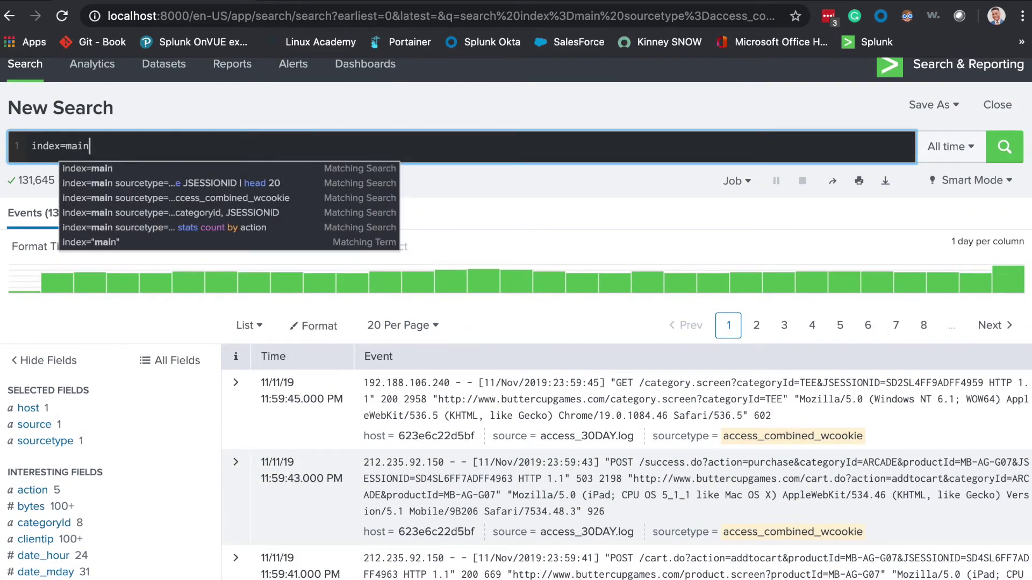
text( sour)
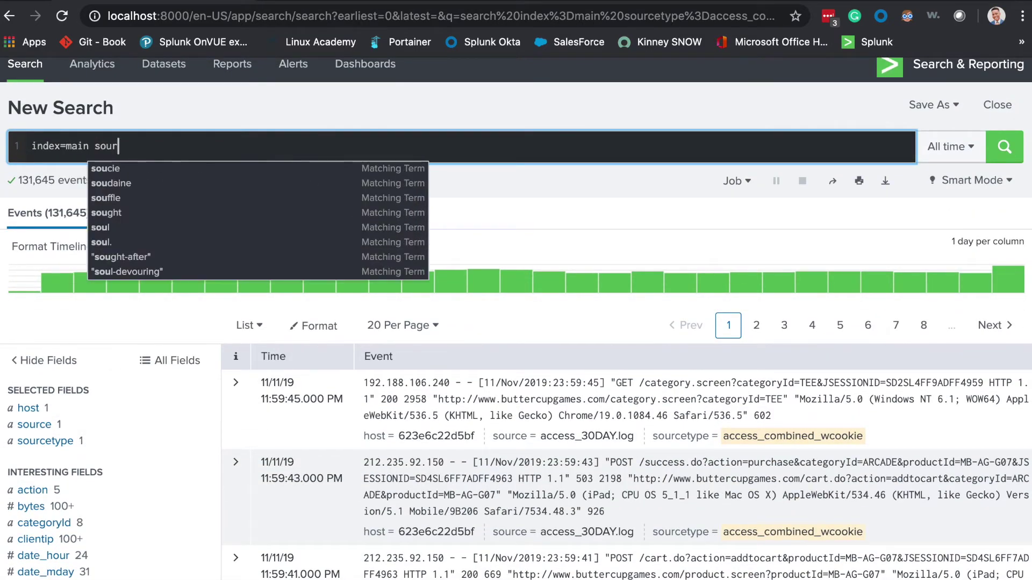
text(ce)
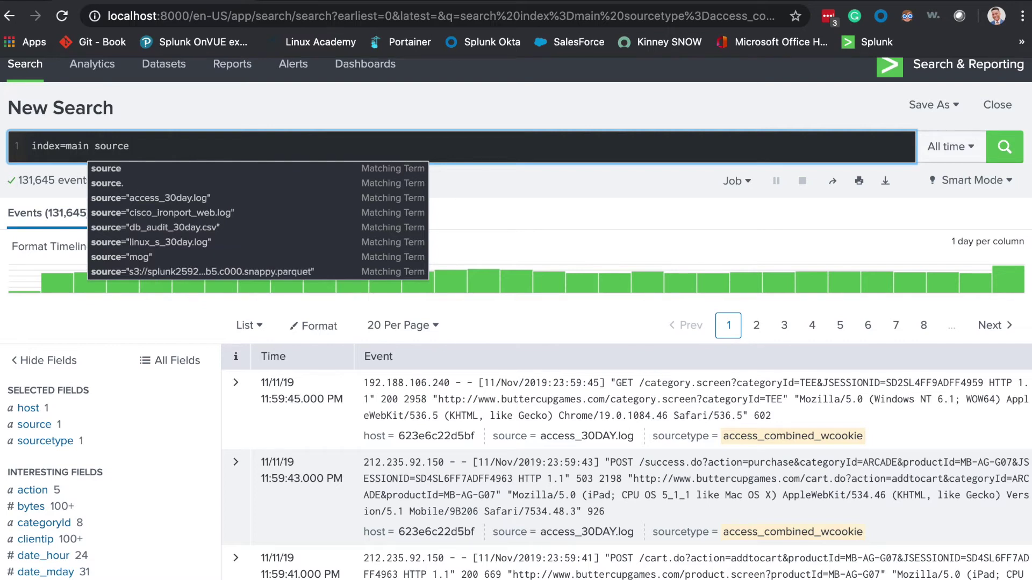
text(type)
key(Down)
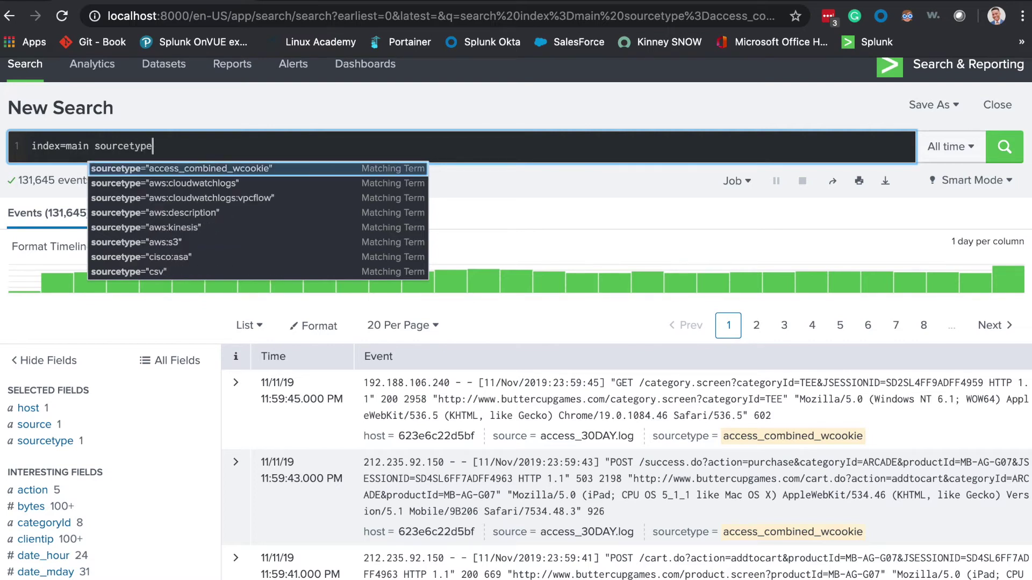
key(Return)
text(| )
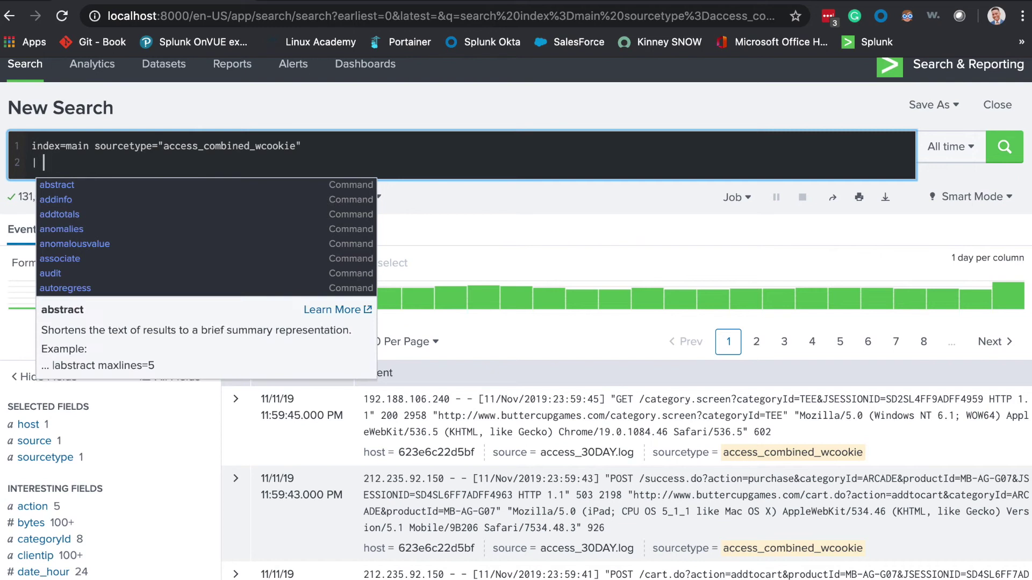
text(fields)
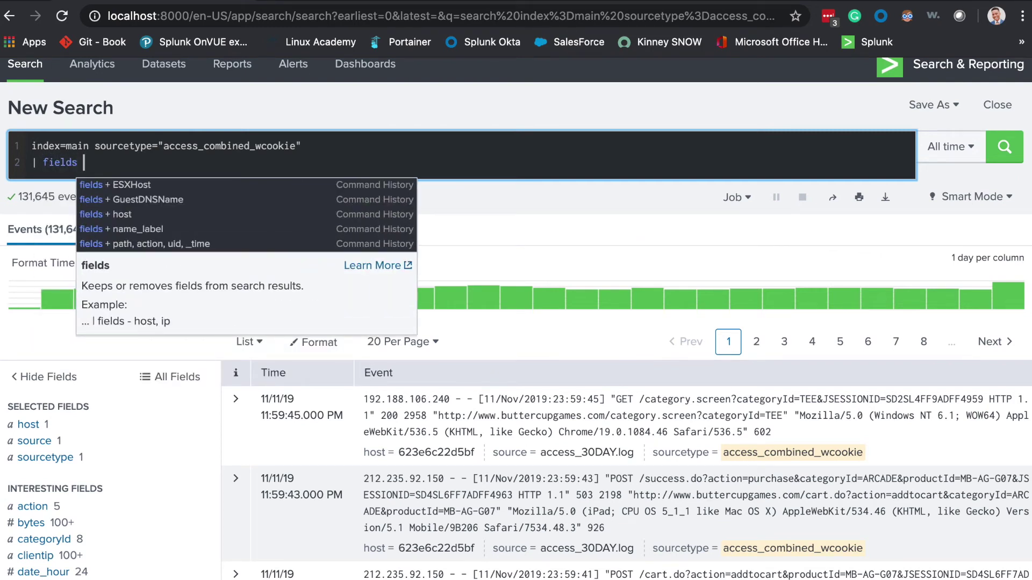
text( action)
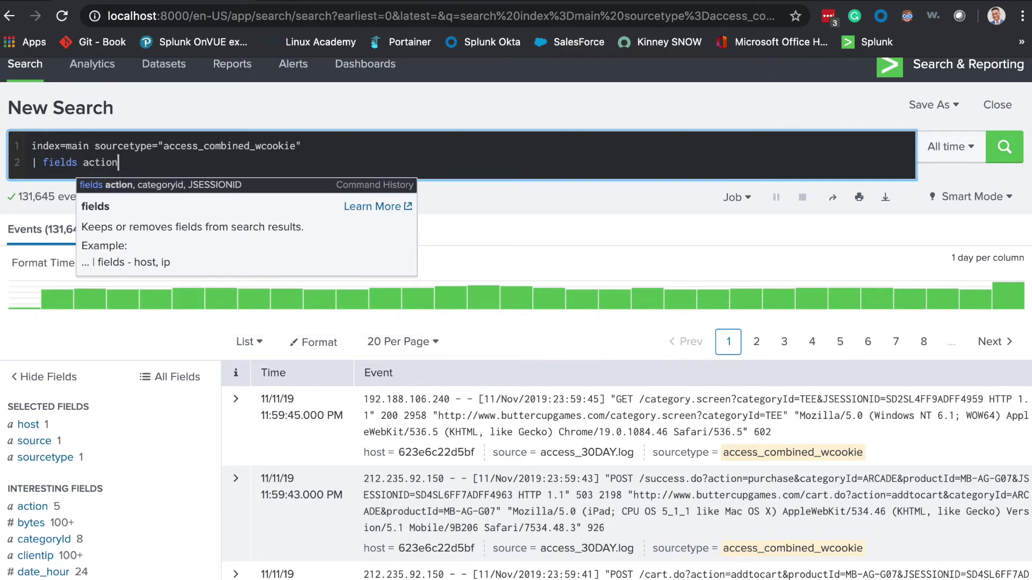
scroll(46, 510, down, 5)
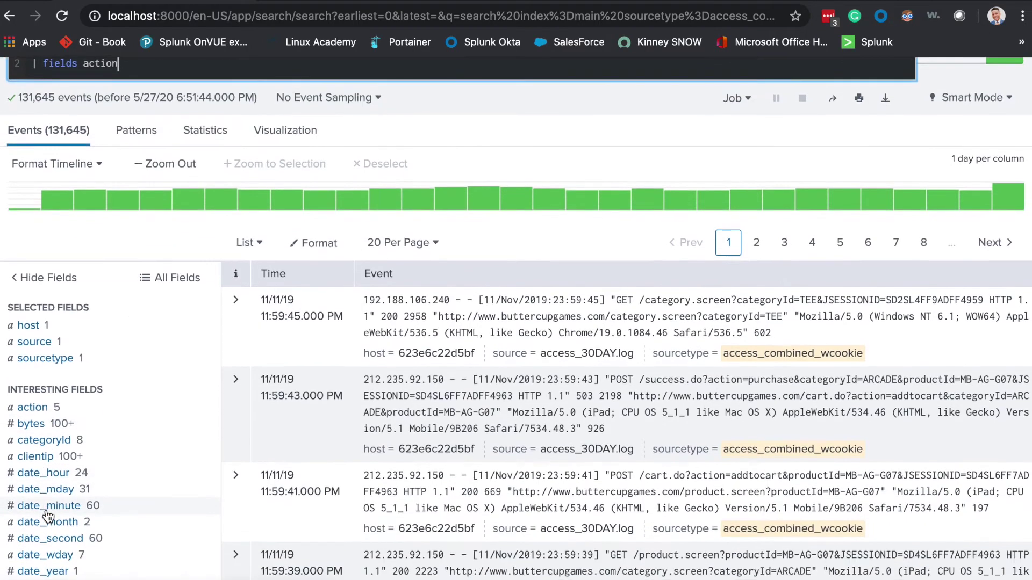
scroll(45, 511, down, 1)
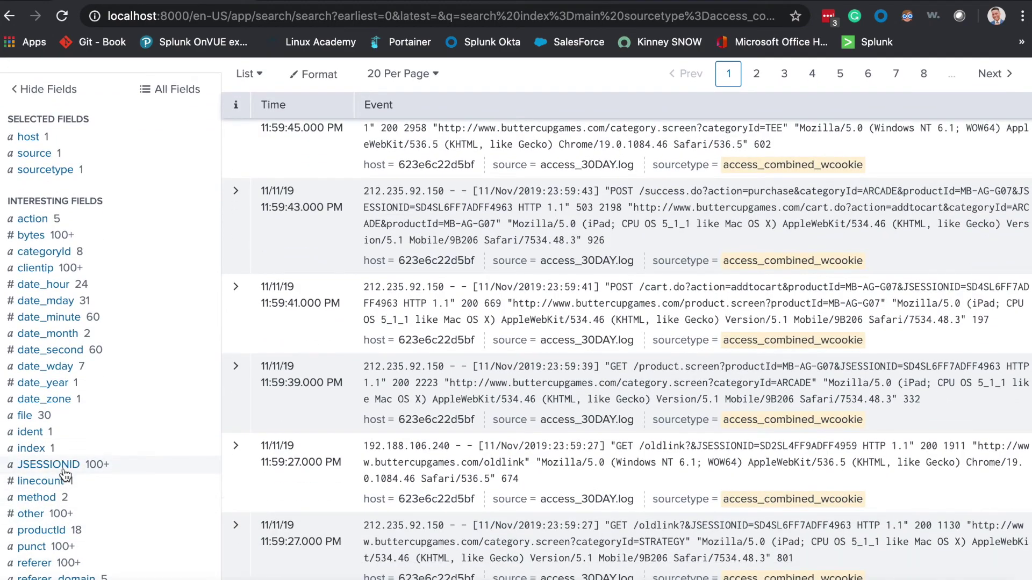
scroll(88, 474, up, 6)
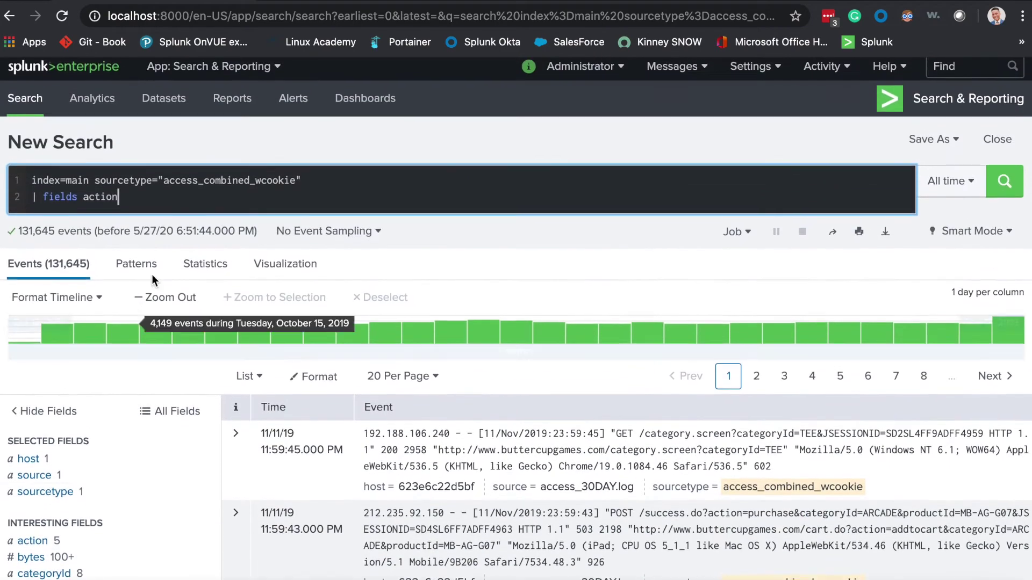
text(, )
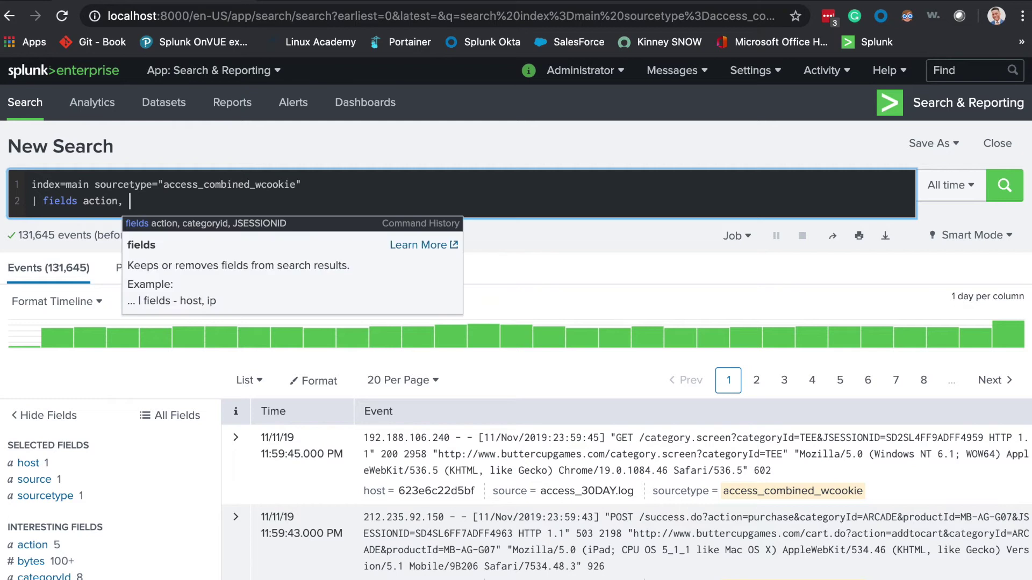
text(JSESSIONS)
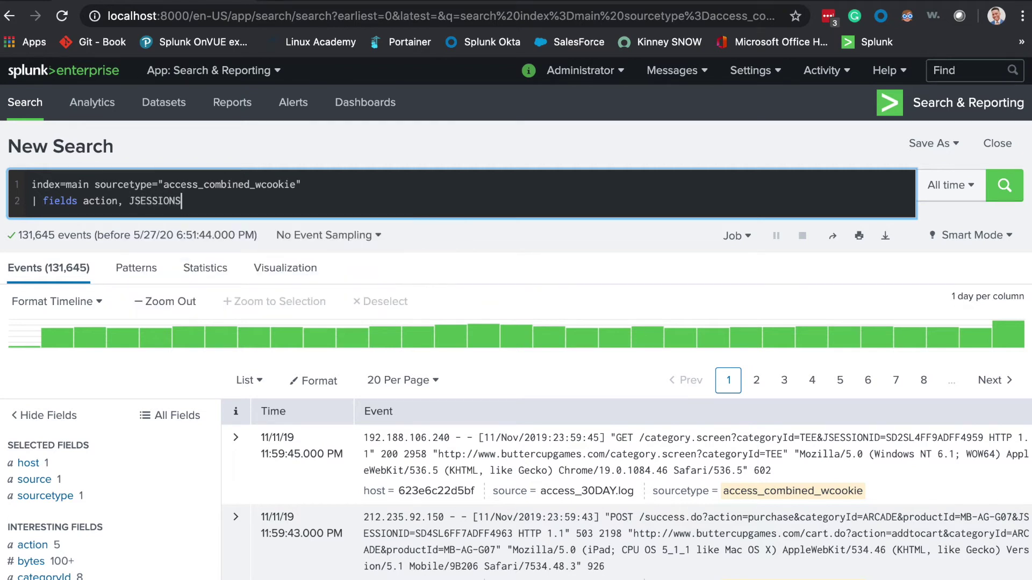
key(BackSpace)
text(ID)
key(Return)
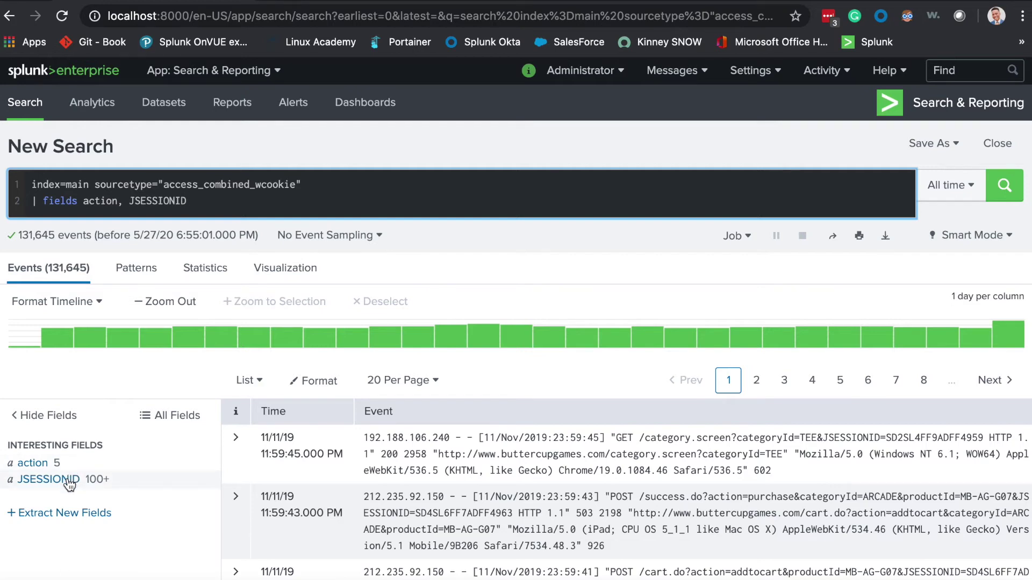
click(734, 236)
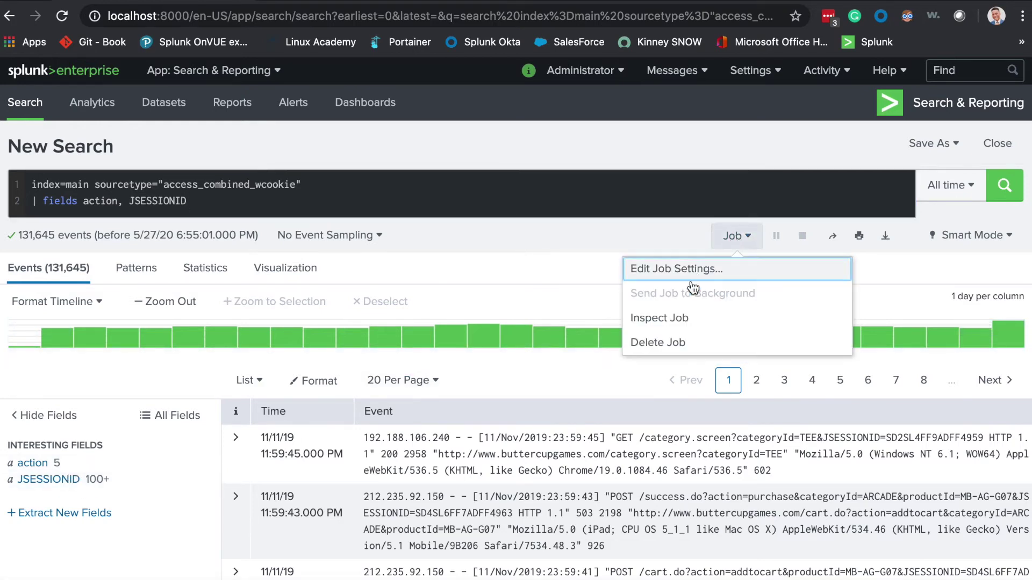
click(666, 319)
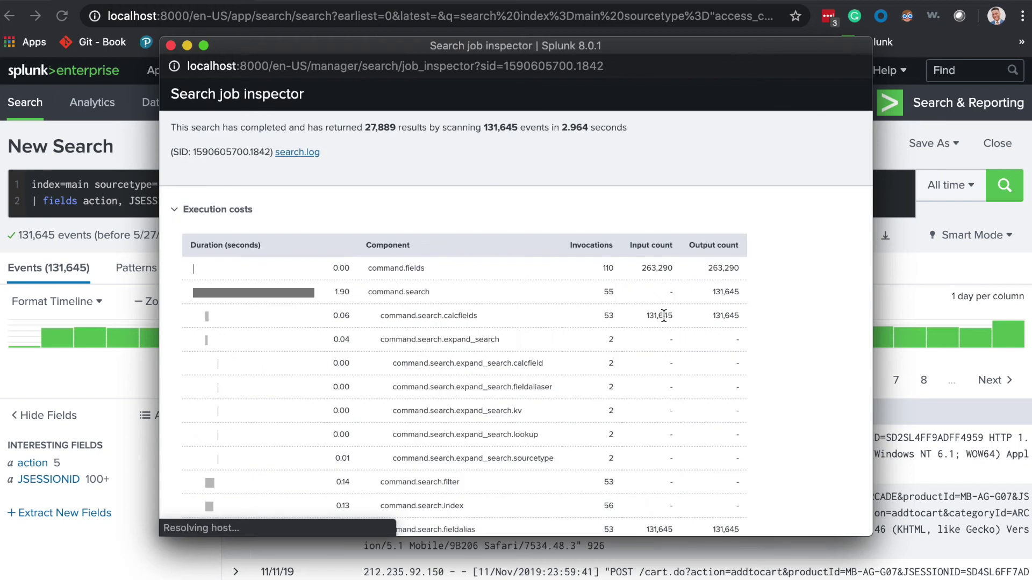
drag(562, 128, 640, 131)
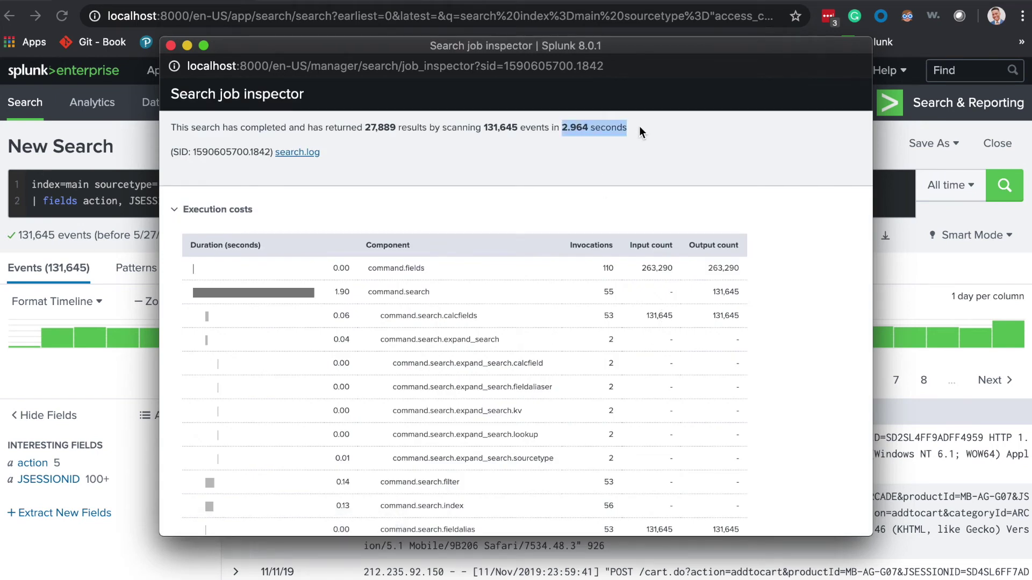
click(917, 241)
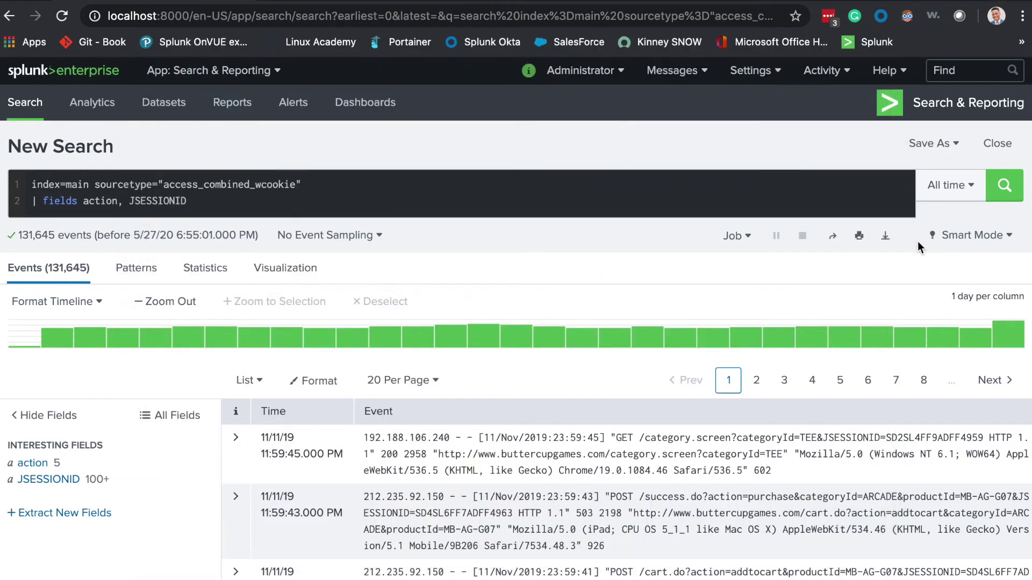
Replace line 2 with | stats count by action and run it, tallying five actions.
click(203, 200)
triple_click(204, 201)
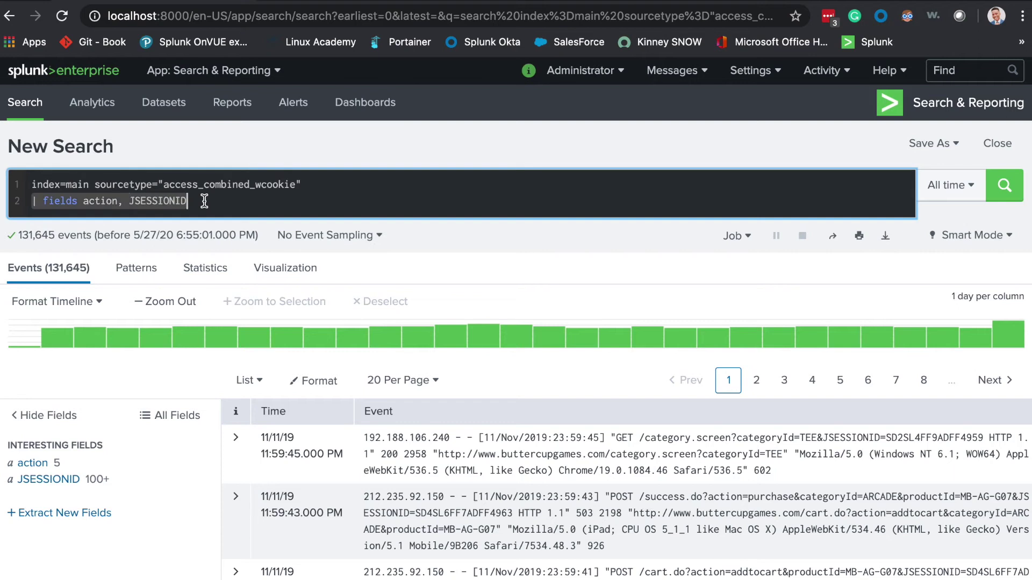
key(BackSpace)
text(| )
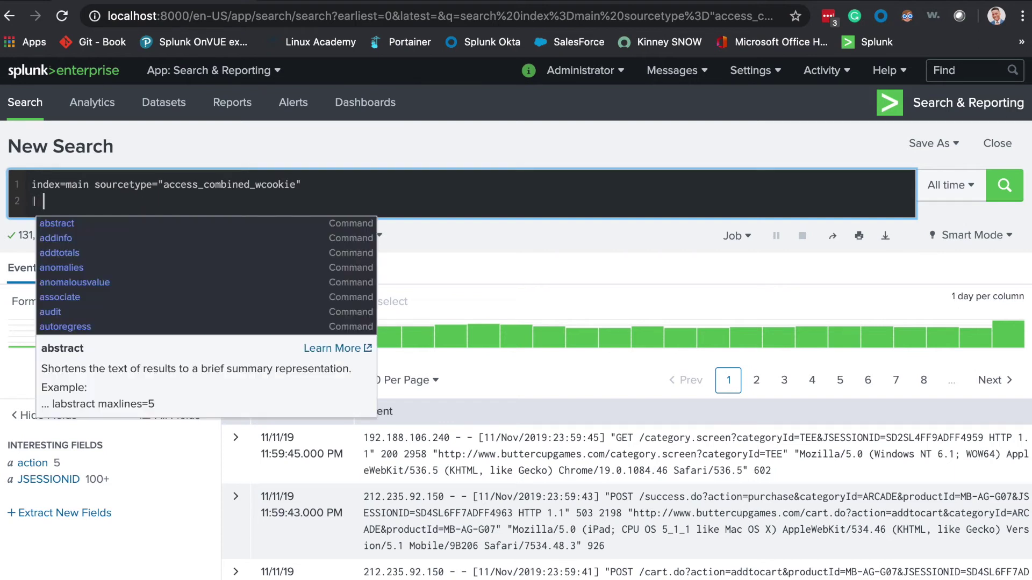
text(sta)
key(BackSpace)
key(BackSpace)
key(BackSpace)
text(sts)
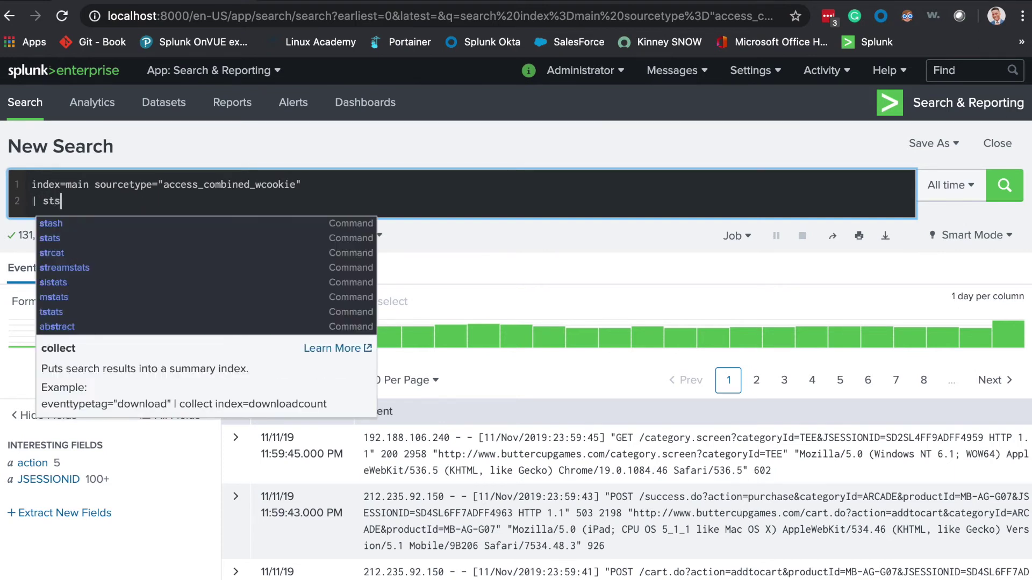
key(BackSpace)
text(ats )
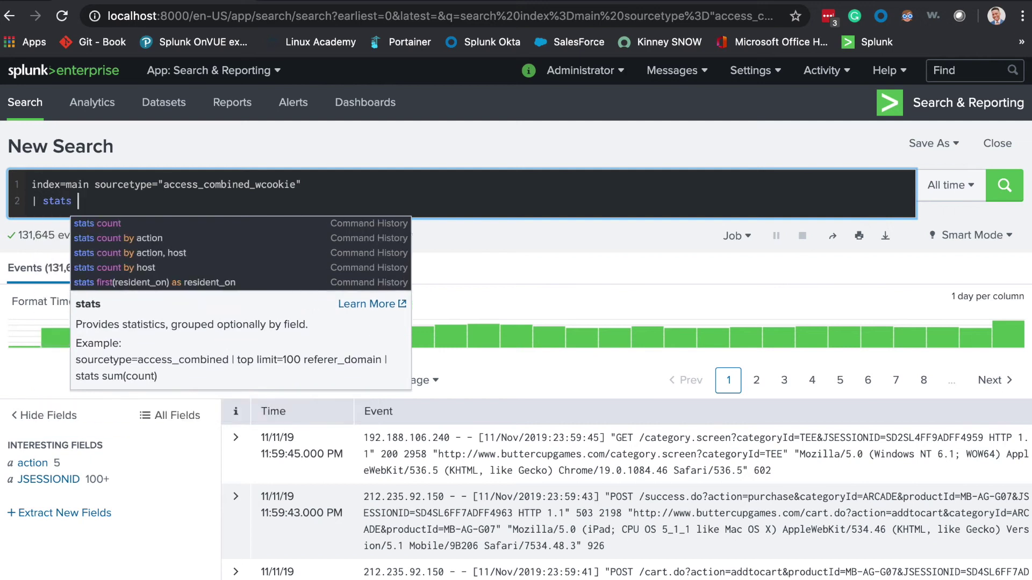
text(count b)
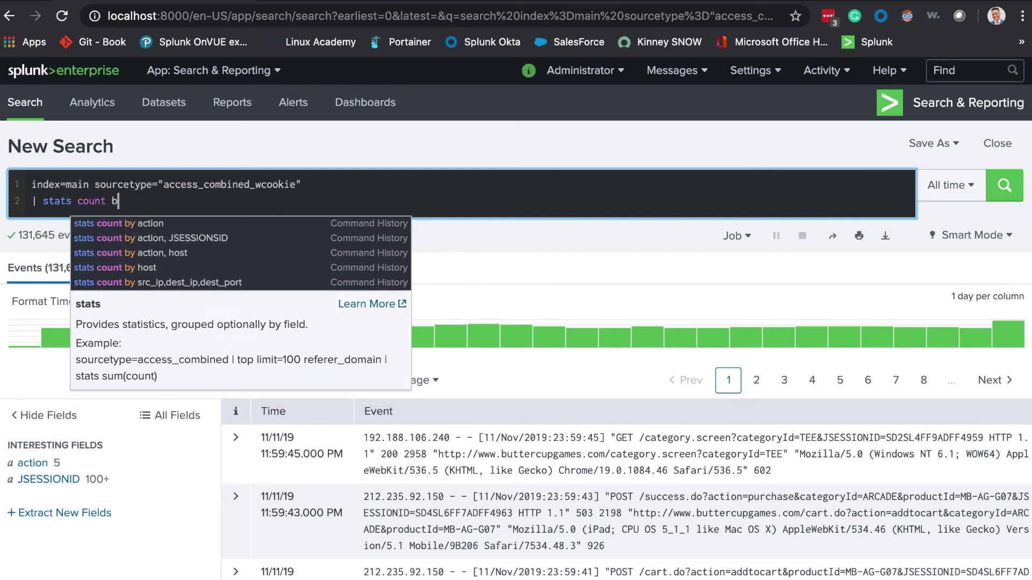
text(y action)
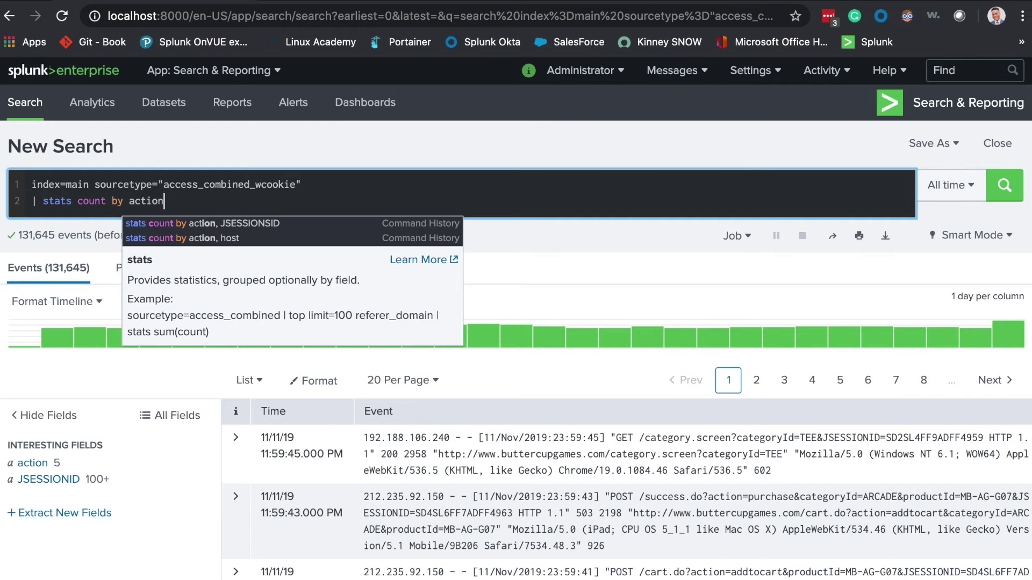
key(Return)
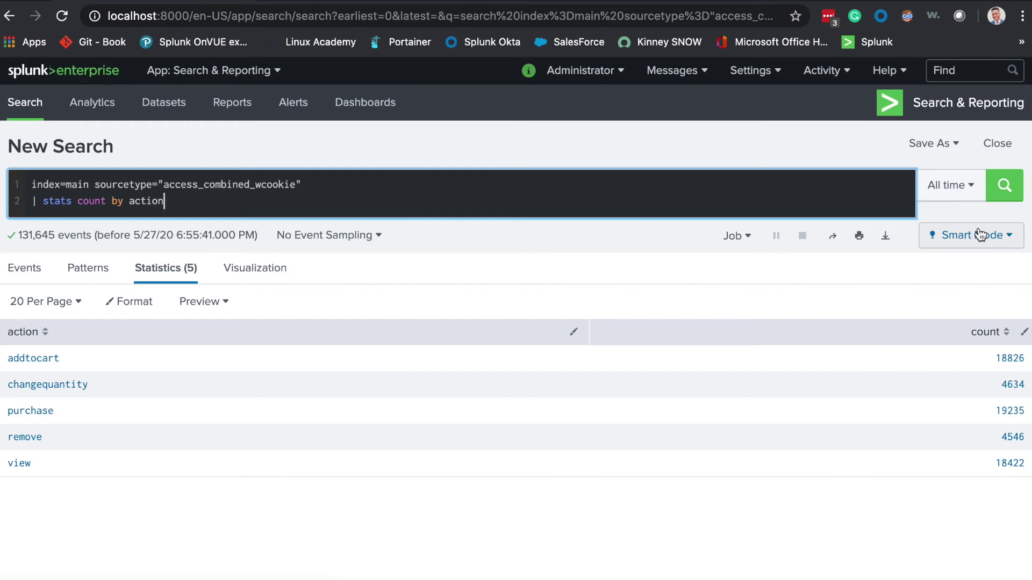
click(987, 239)
Rerun the action-count search in Verbose Mode and browse its raw events.
click(856, 382)
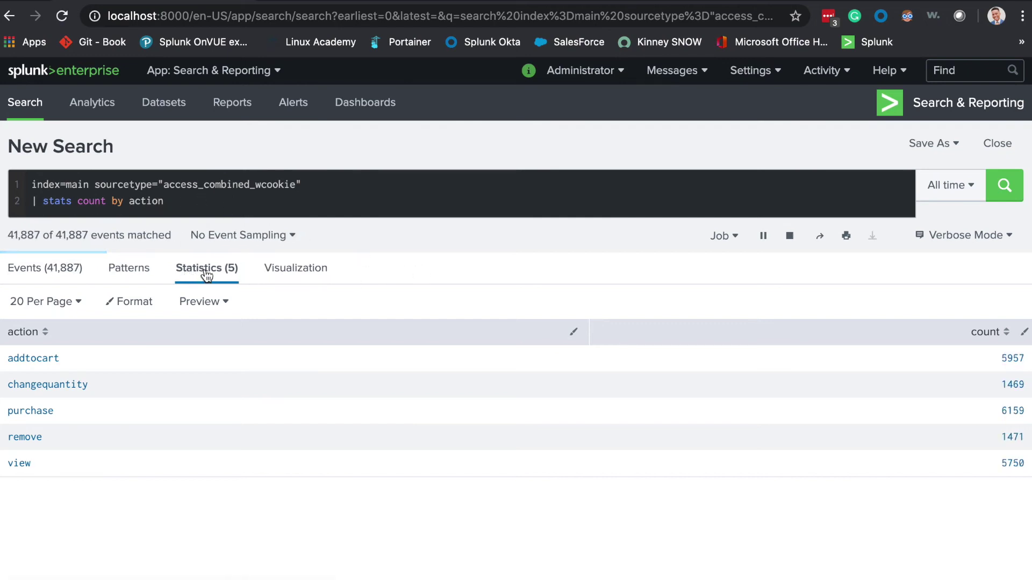
click(70, 275)
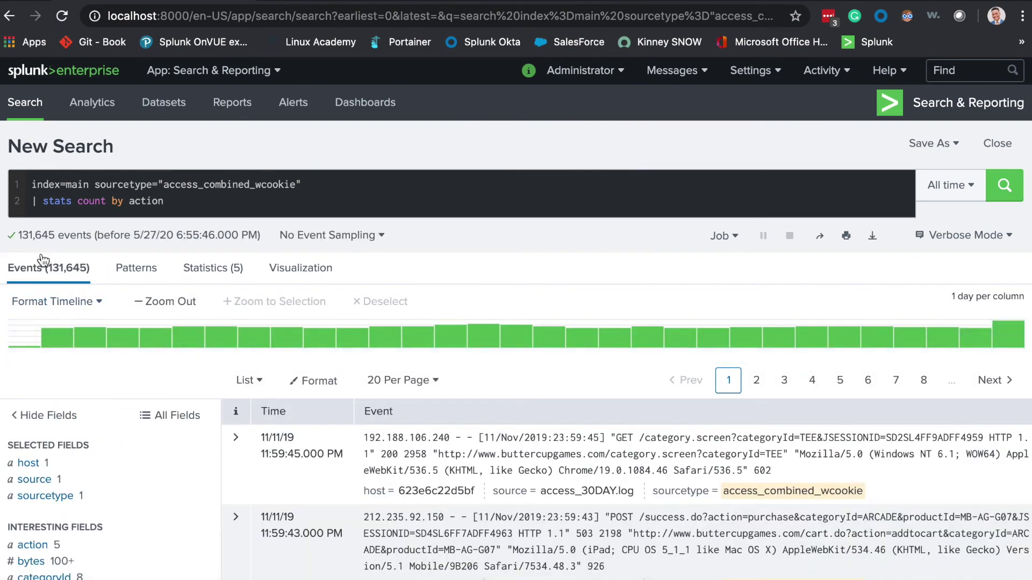
scroll(117, 415, down, 5)
scroll(118, 419, down, 4)
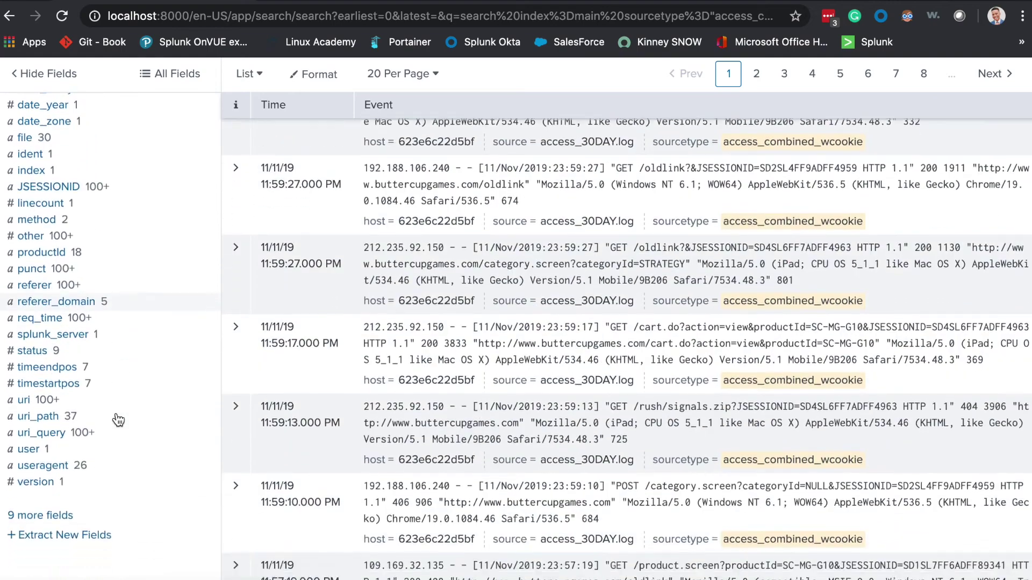
scroll(118, 420, up, 9)
scroll(117, 413, up, 1)
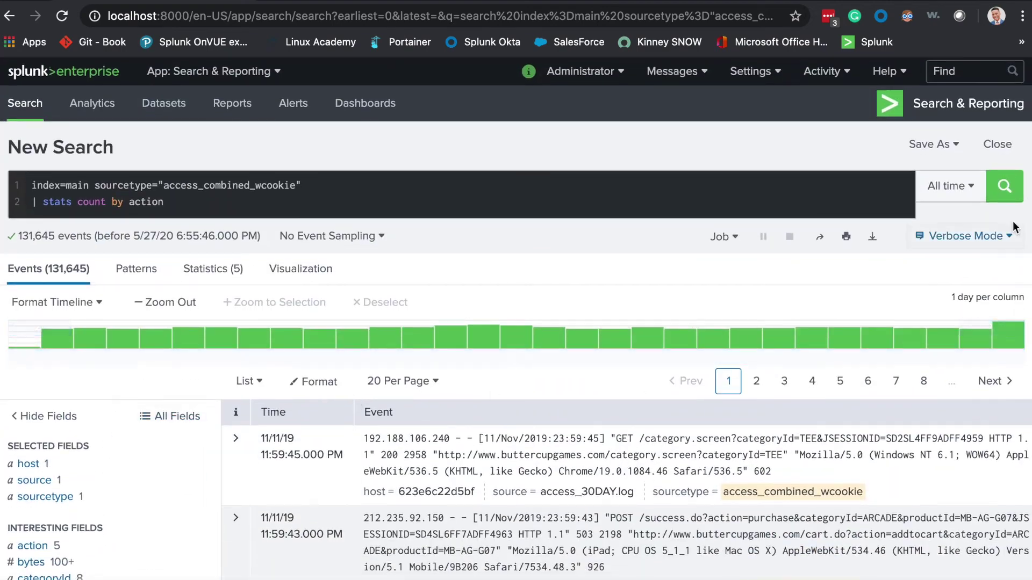
Switch to Fast Mode and compare the Events and Statistics views.
click(991, 243)
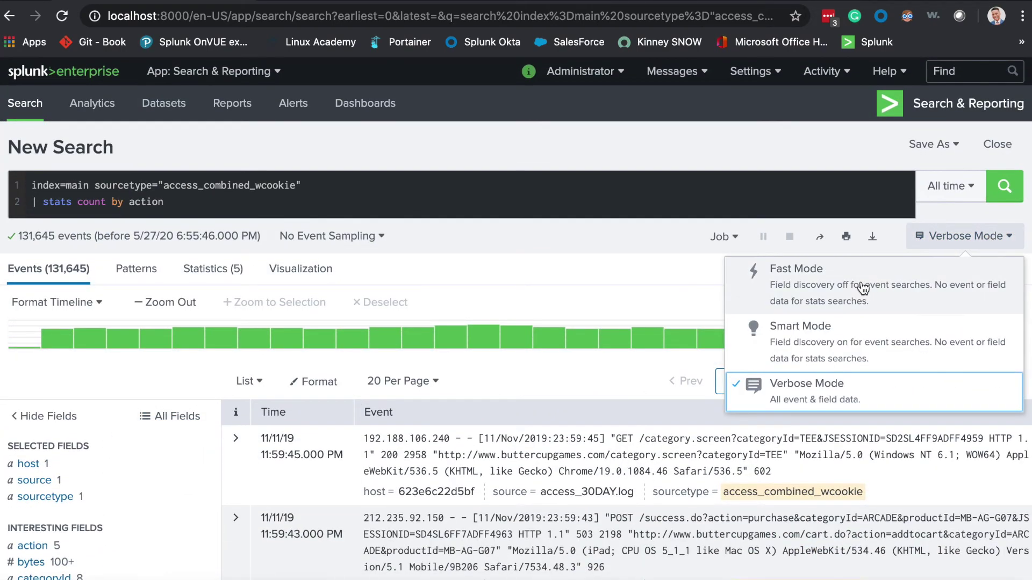
click(858, 281)
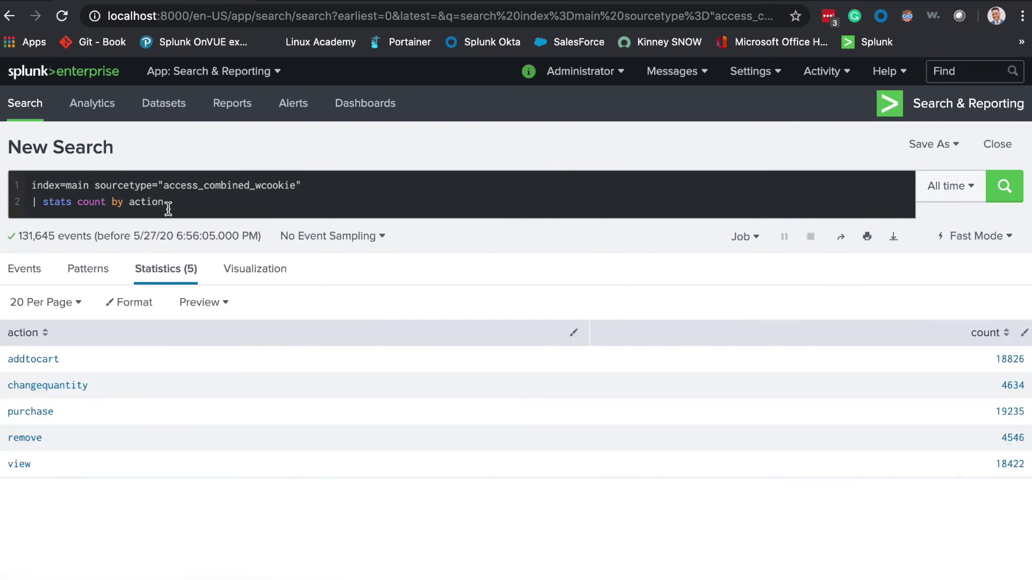
drag(166, 202, 26, 202)
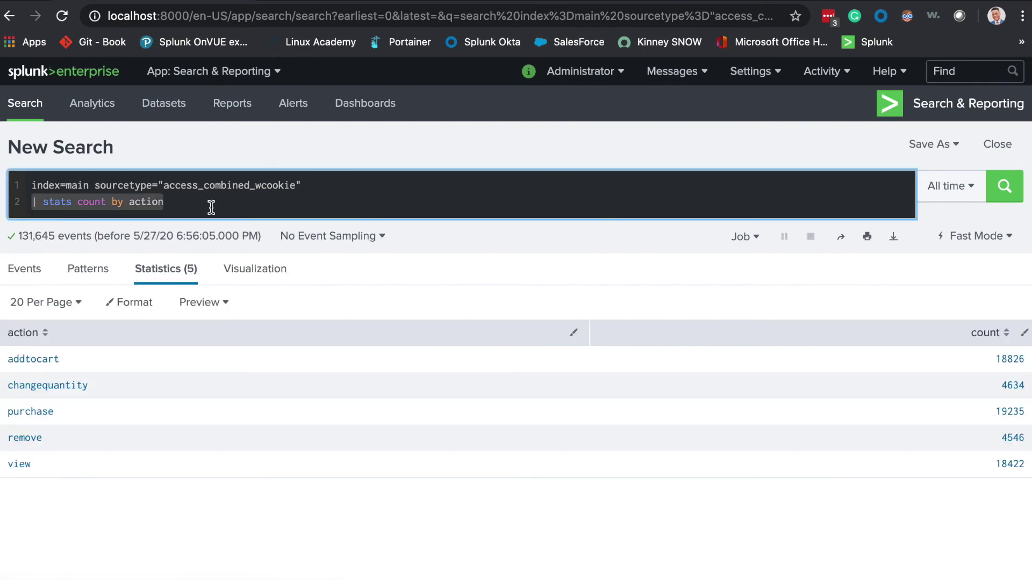
click(258, 208)
click(176, 275)
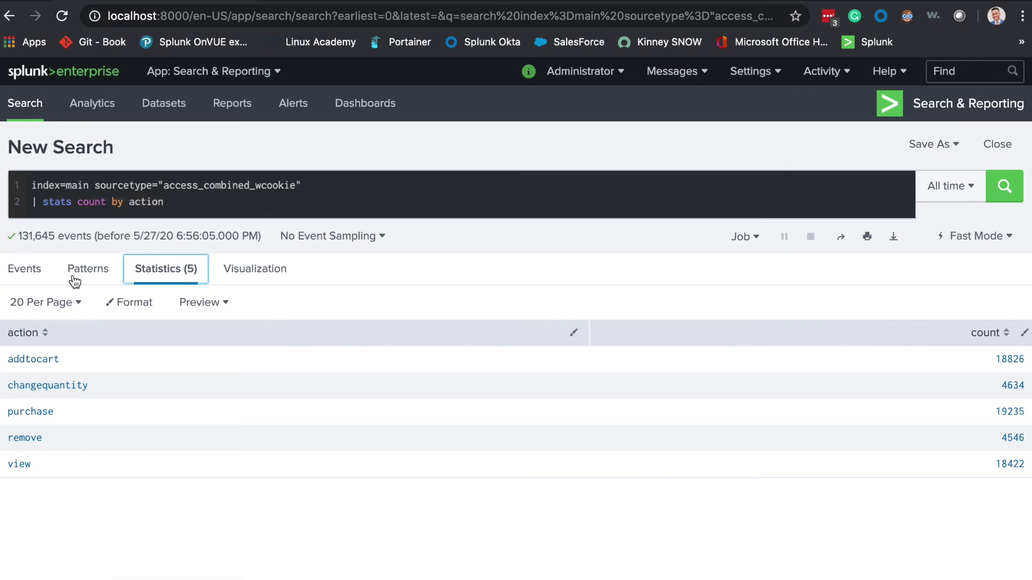
click(35, 277)
click(166, 274)
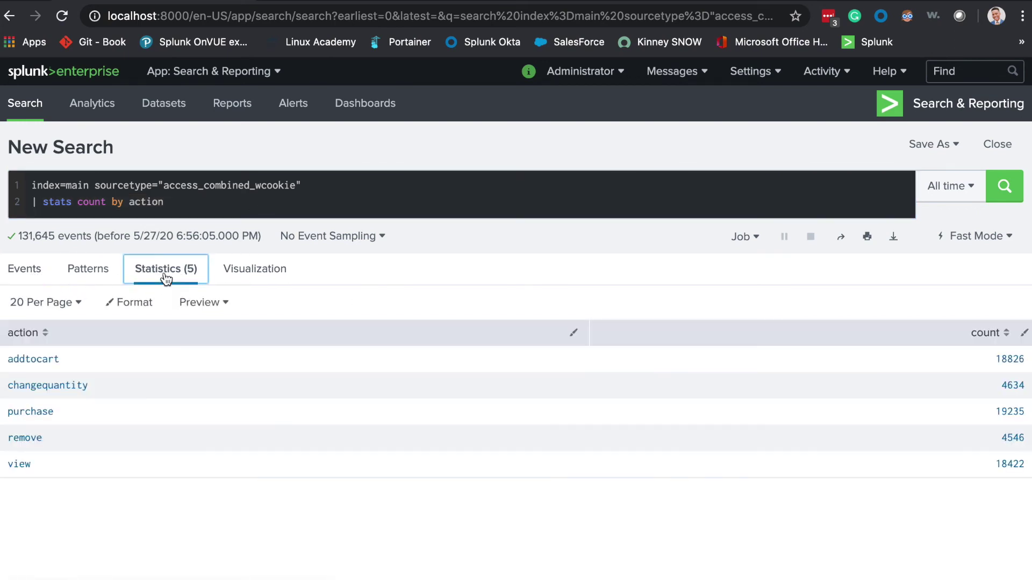
Return to Smart Mode and view its empty Events tab.
click(1020, 249)
click(857, 337)
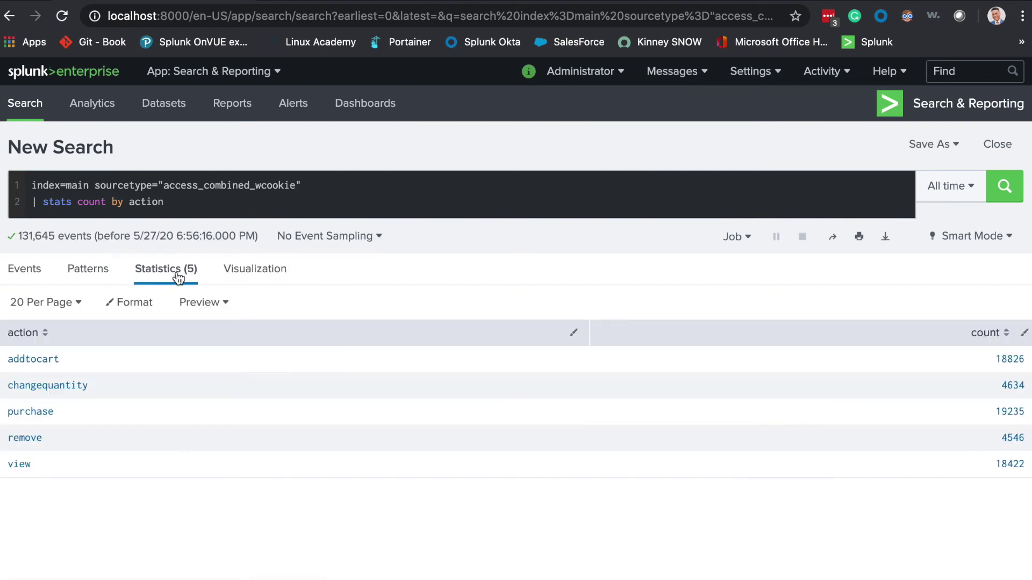
click(22, 275)
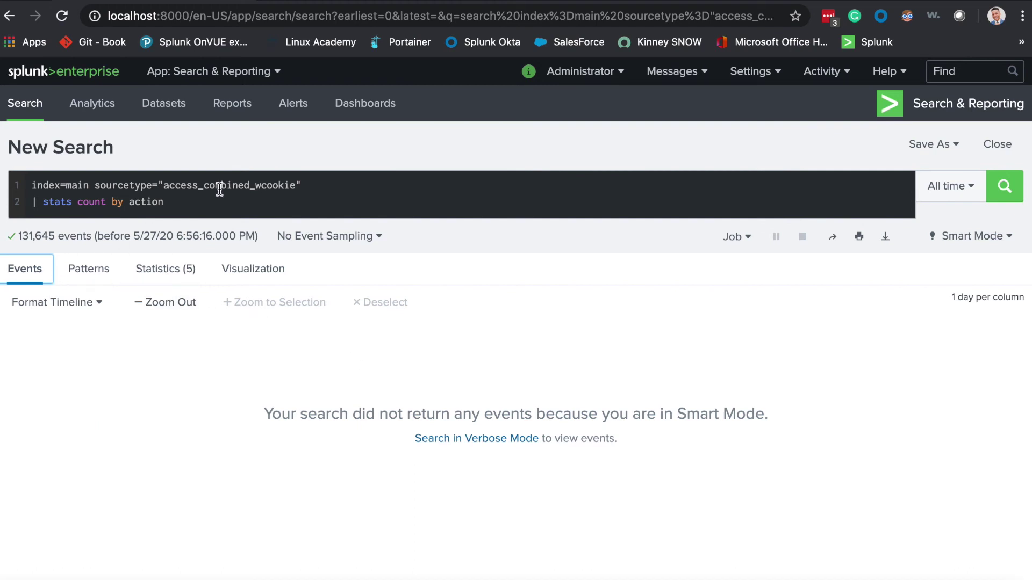
Replace the stats line with | table JSESSIONID, listing 131,645 session IDs.
drag(180, 202, 8, 209)
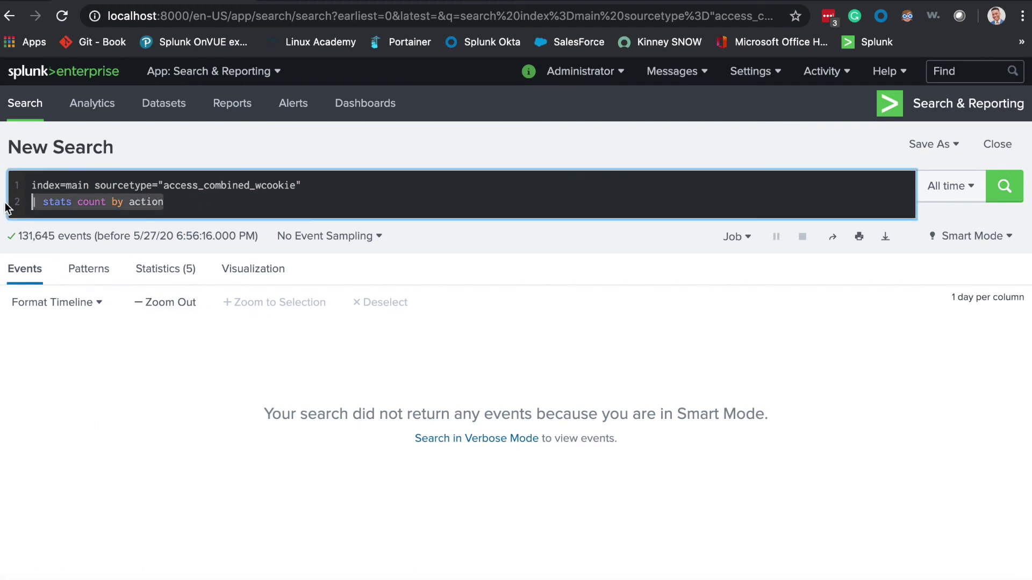
key(BackSpace)
text(| )
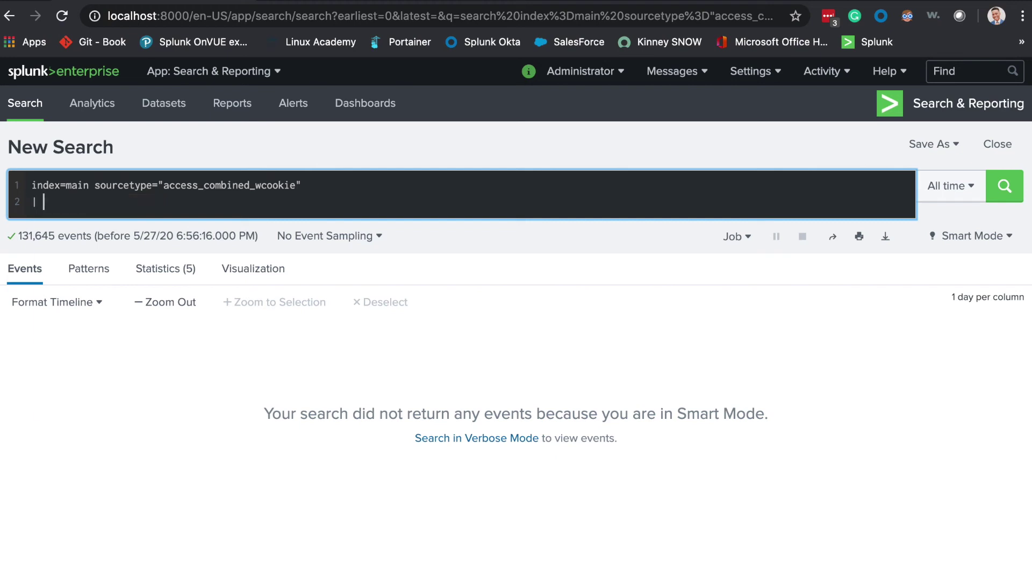
text(ha)
key(BackSpace)
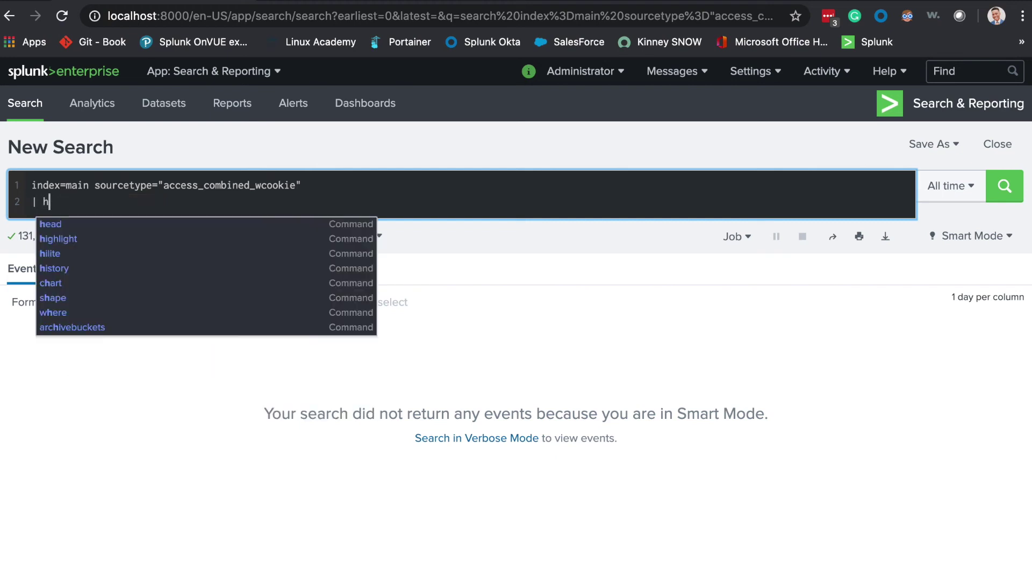
text(ead)
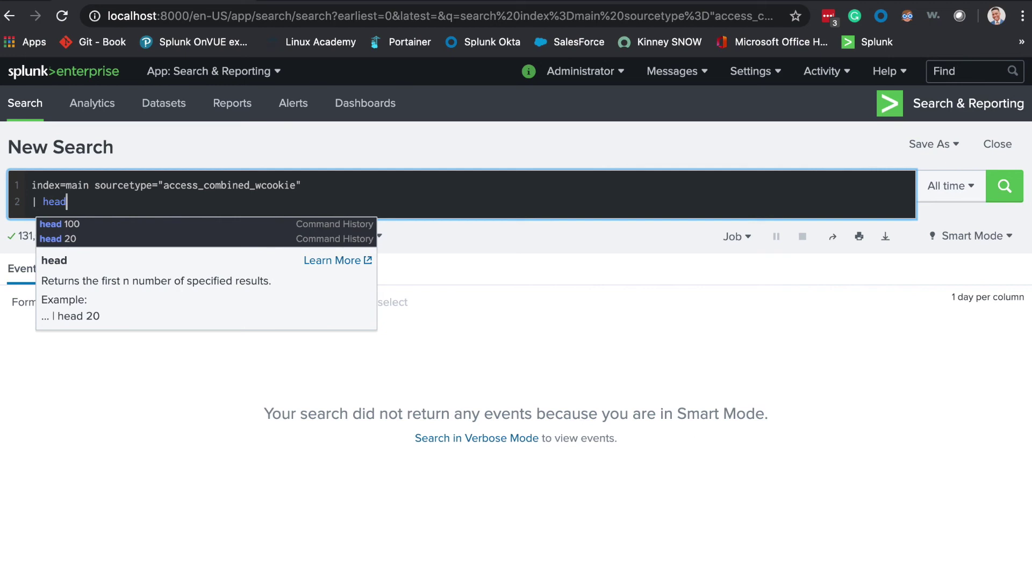
key(BackSpace)
key(BackSpace)
key(BackSpace)
key(BackSpace)
text(table)
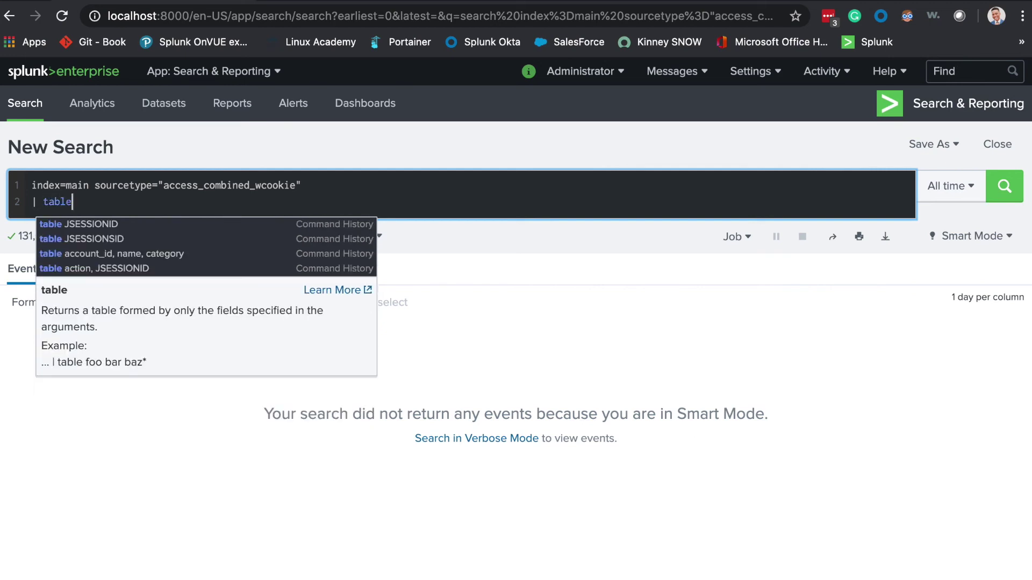
text( JS)
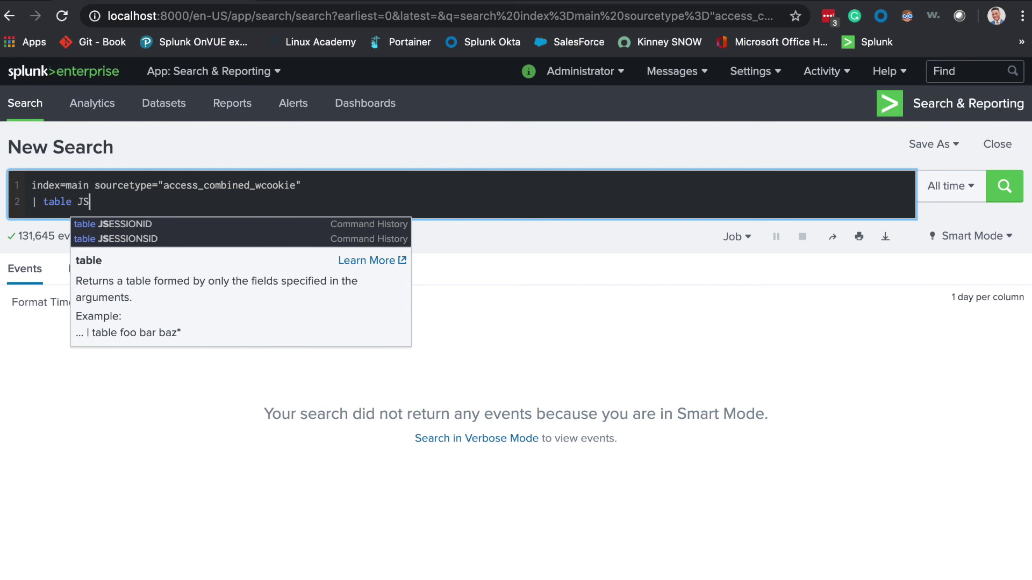
key(Down)
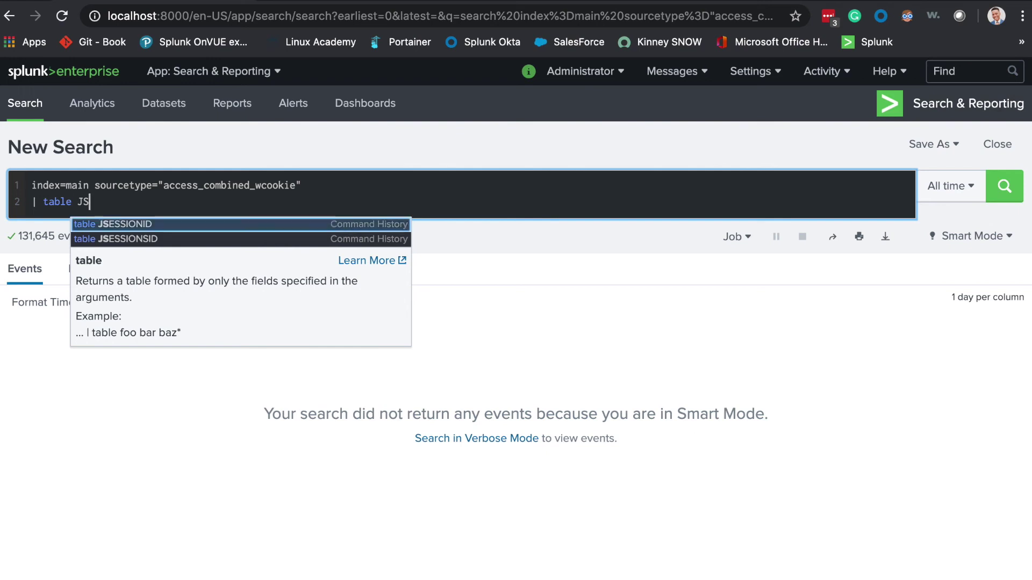
key(Return)
key(Return)
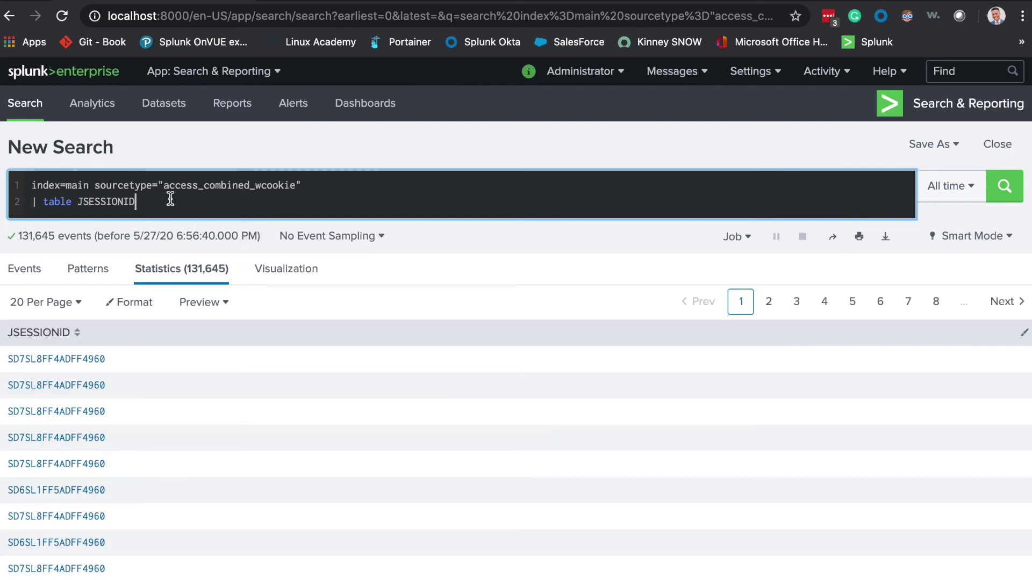
scroll(172, 203, down, 2)
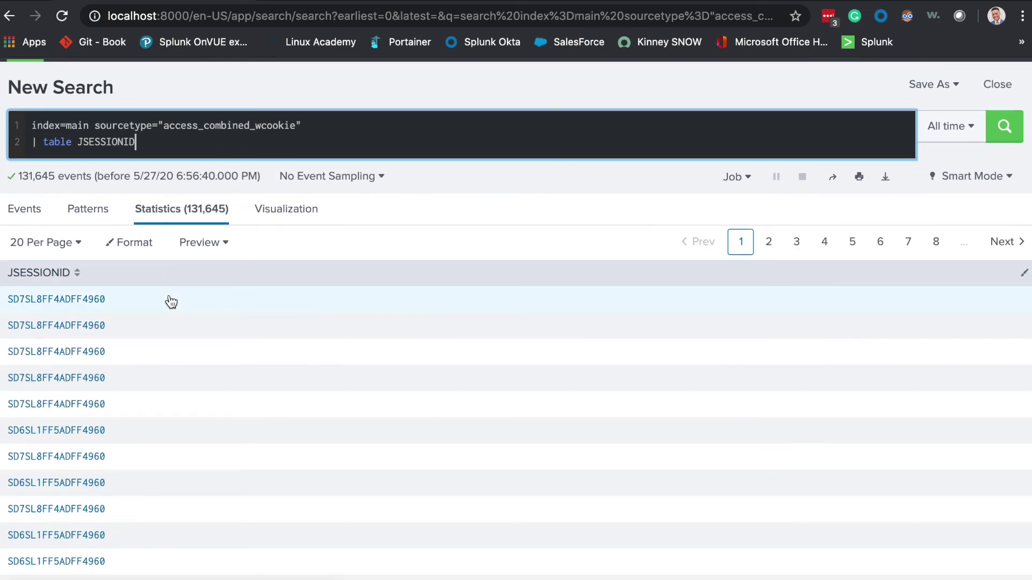
scroll(169, 301, down, 5)
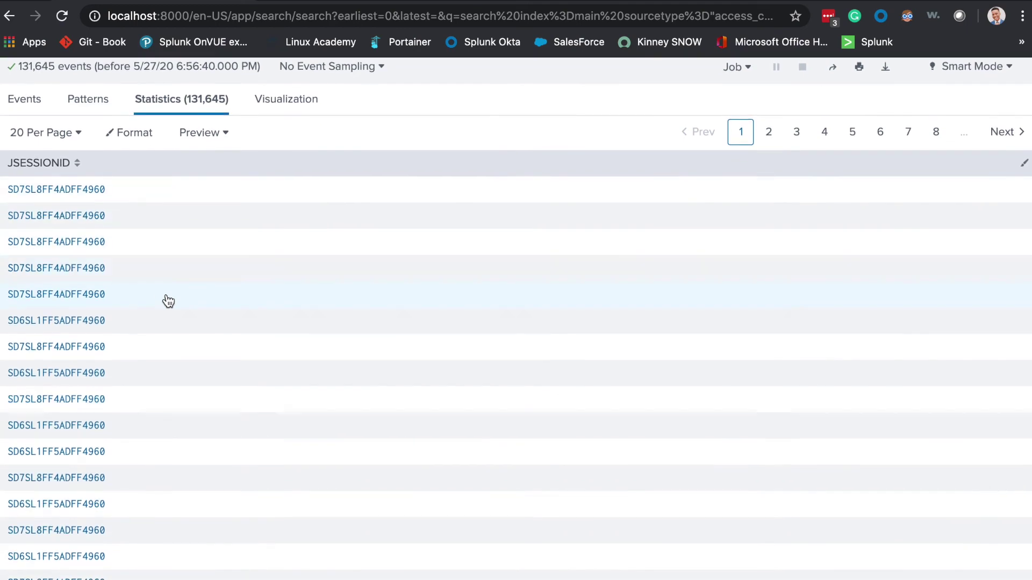
scroll(129, 536, up, 6)
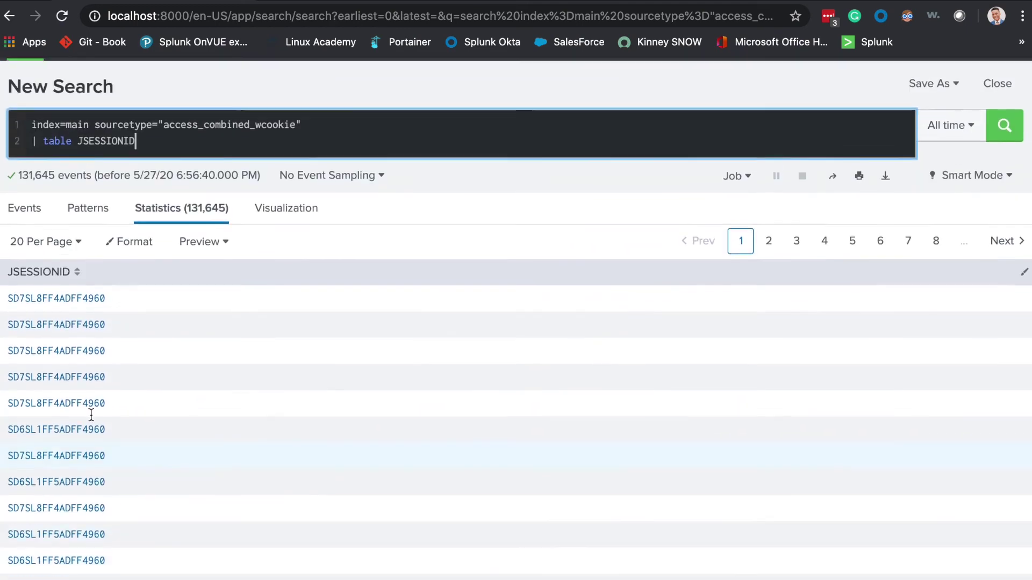
scroll(206, 361, down, 2)
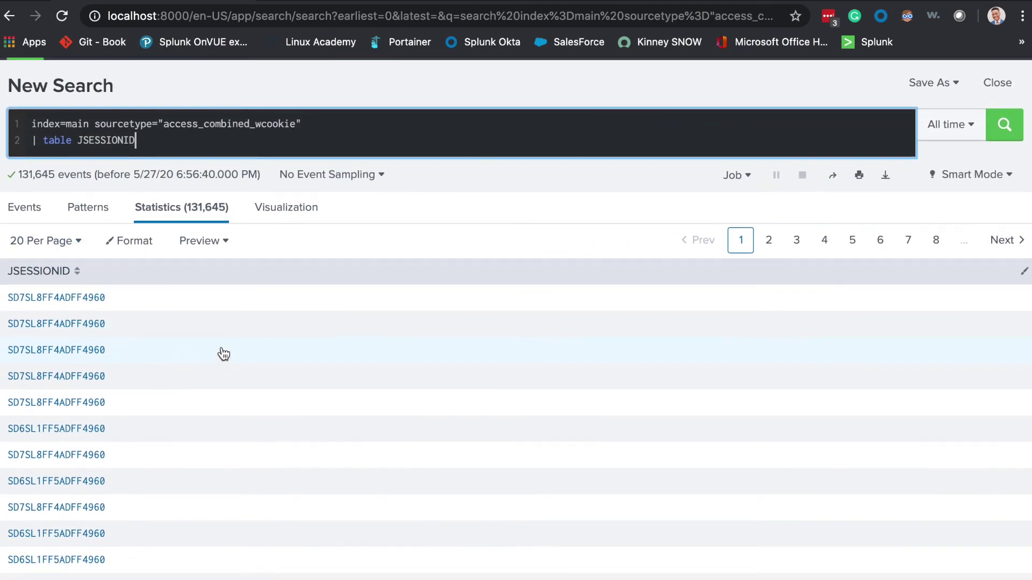
click(769, 244)
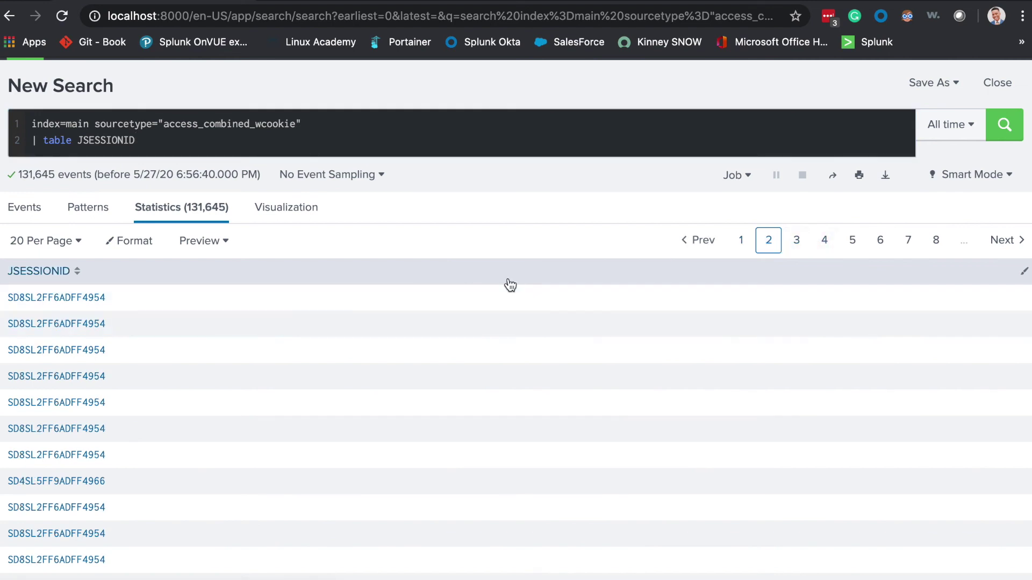
click(798, 241)
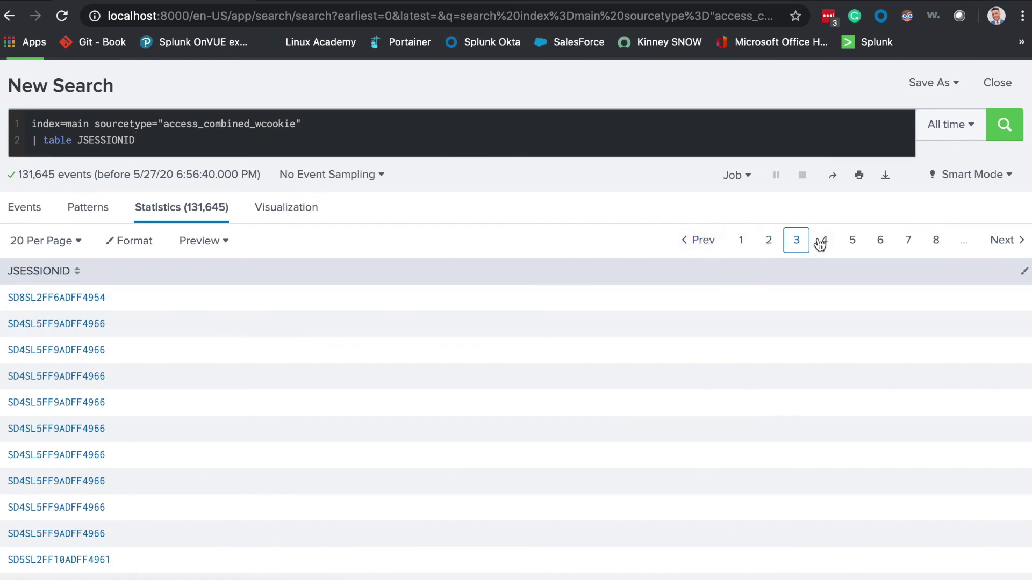
click(825, 241)
click(852, 241)
click(936, 241)
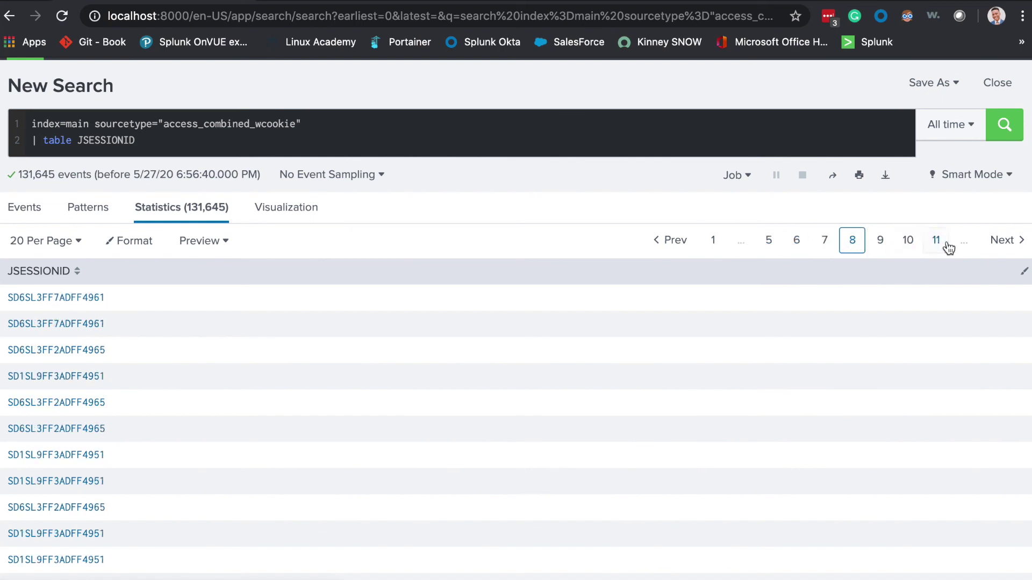
click(712, 241)
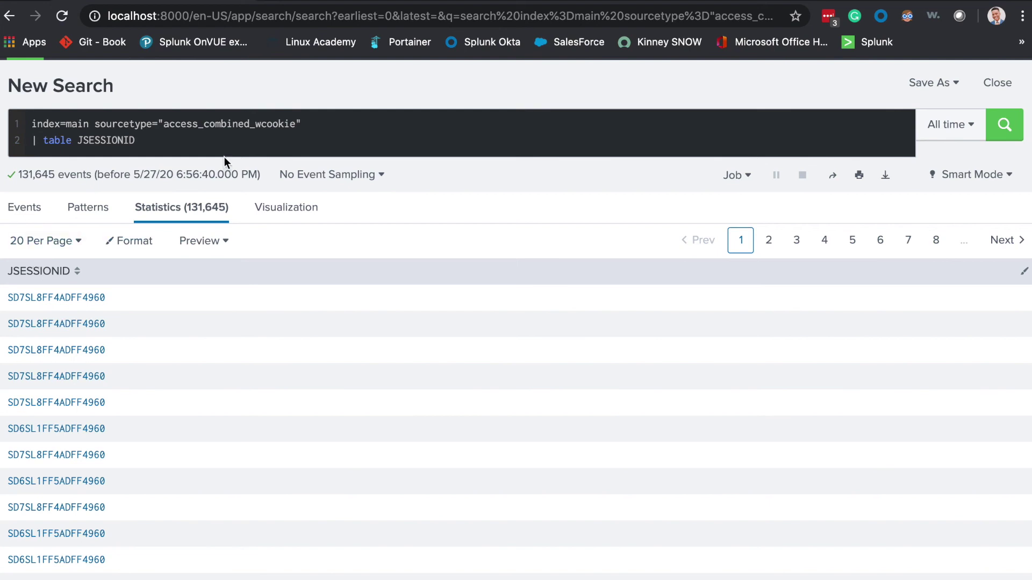
Add '| head 20' on a new line after table JSESSIONID and rerun the search to get 20 rows.
click(173, 141)
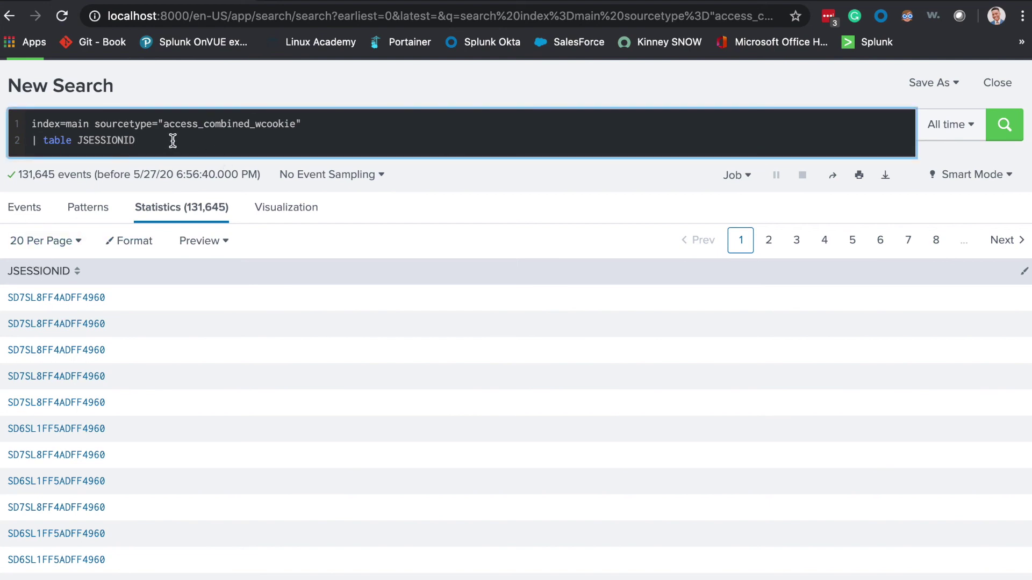
key(shift+Return)
text(| HEAD)
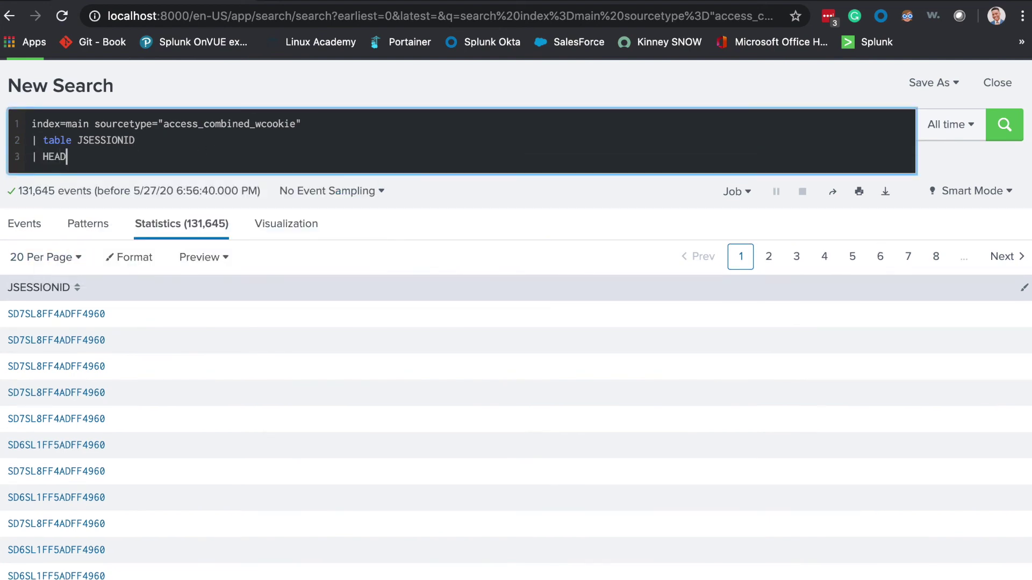
key(BackSpace)
key(BackSpace)
key(BackSpace)
text(head )
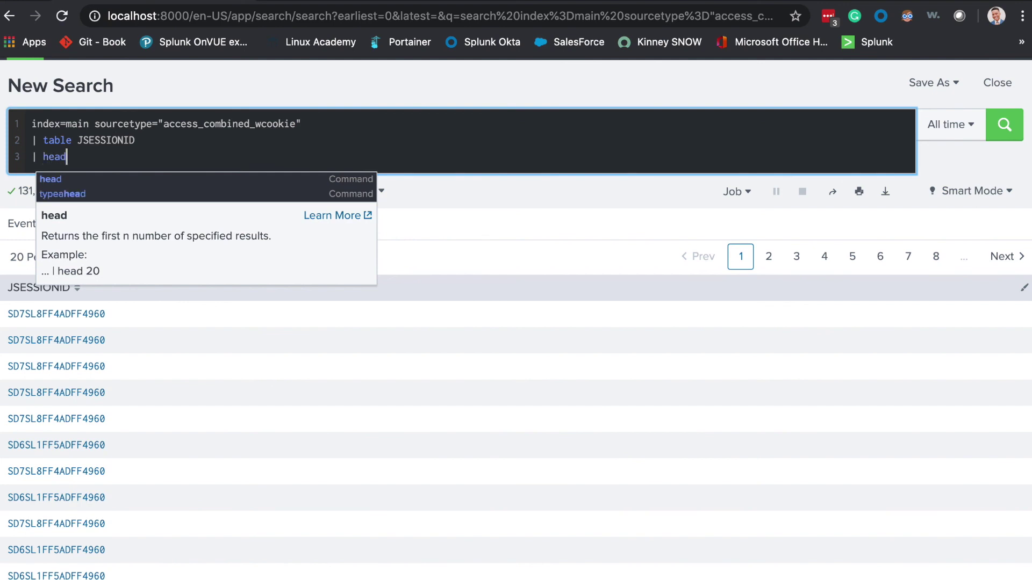
text(20)
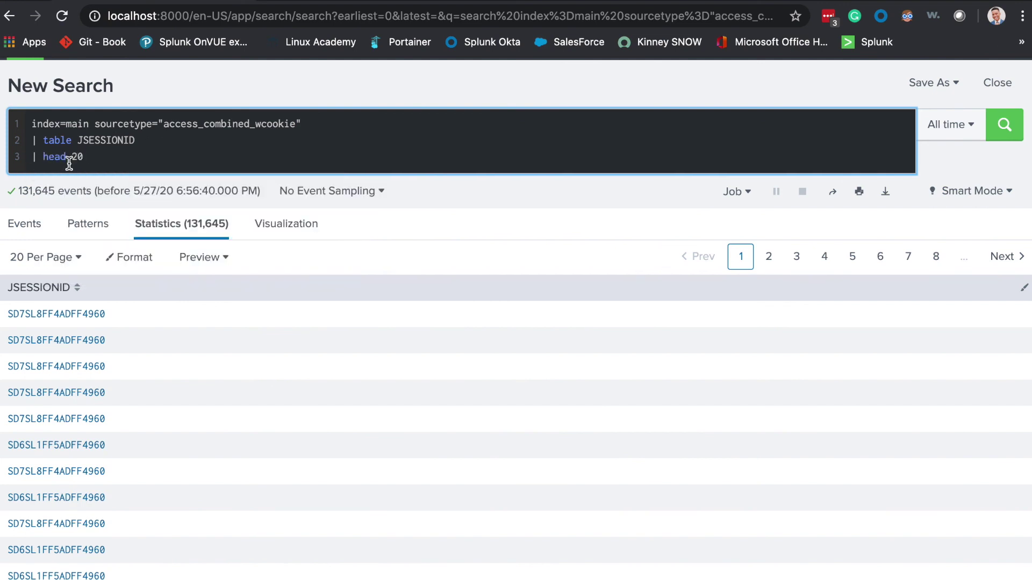
key(Return)
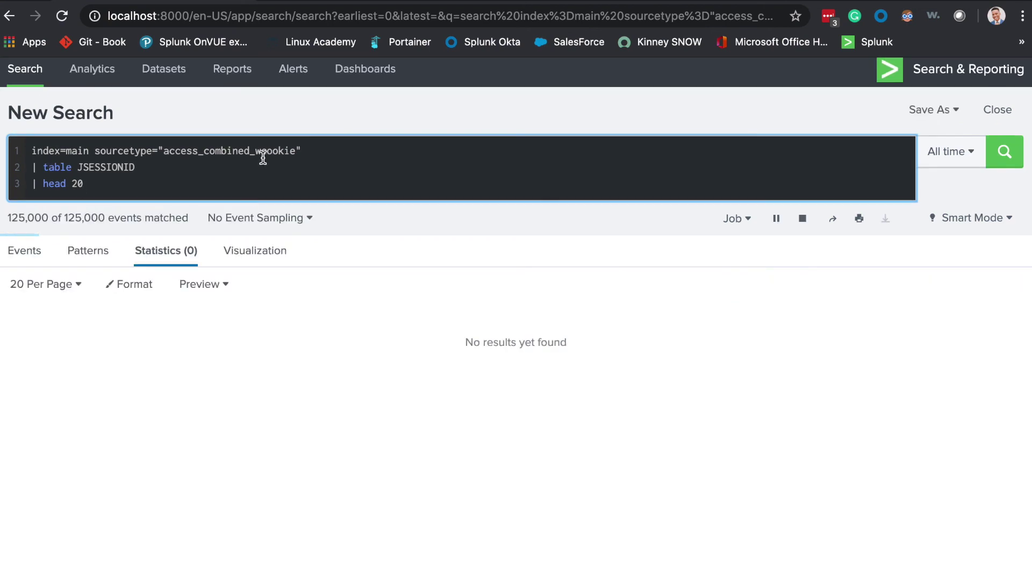
scroll(171, 344, down, 4)
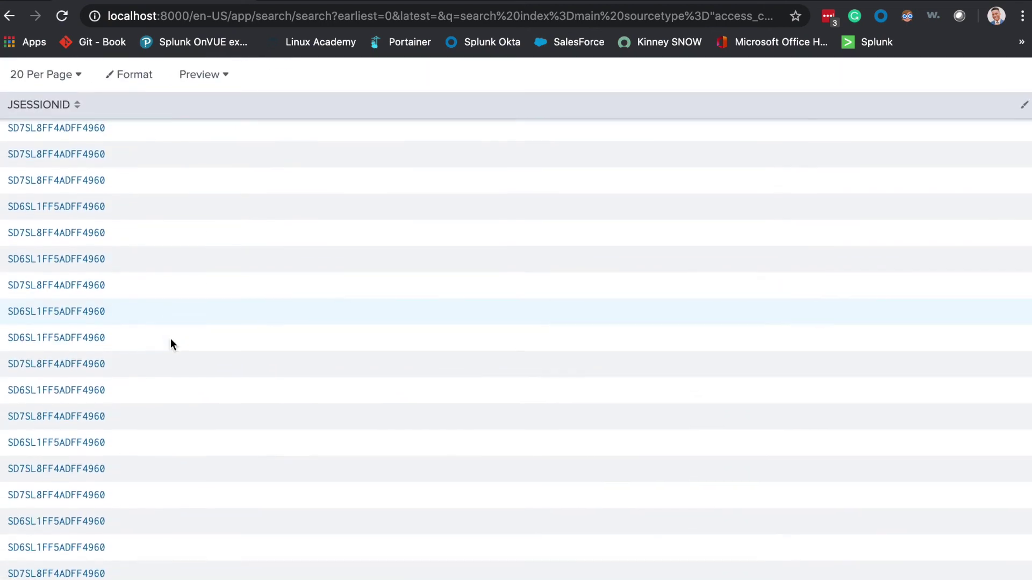
scroll(131, 579, up, 4)
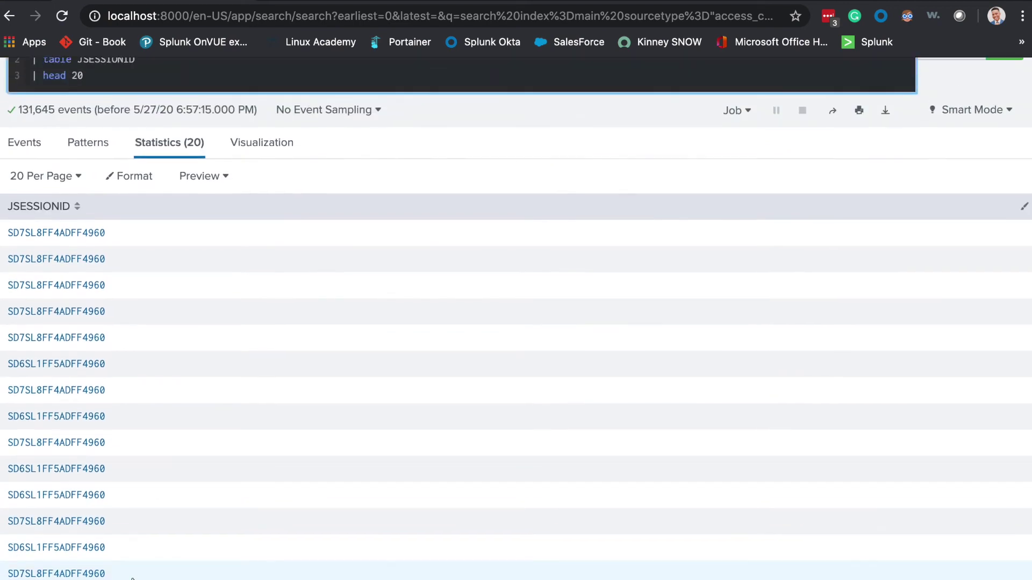
scroll(192, 250, down, 4)
scroll(186, 322, down, 1)
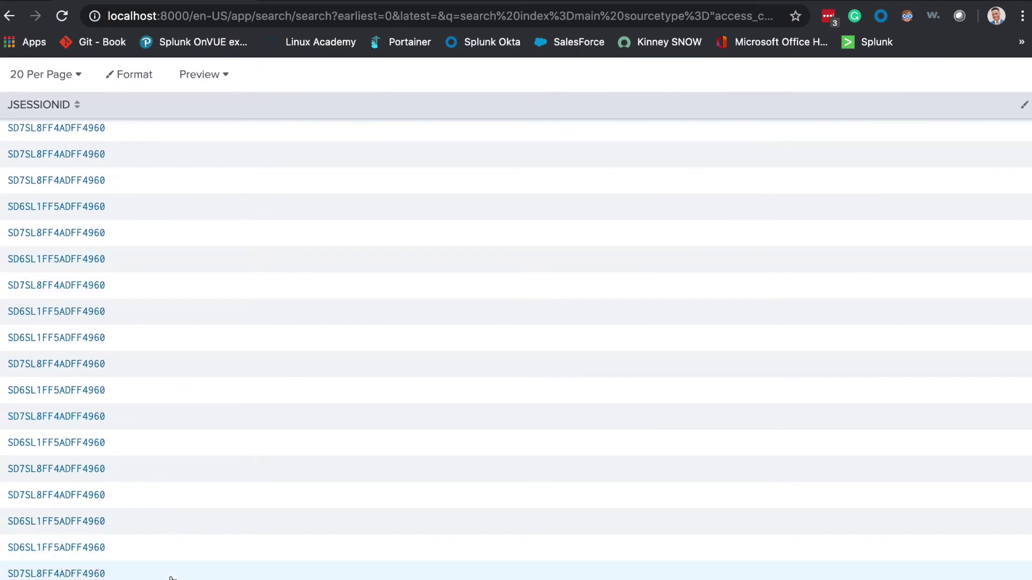
scroll(171, 578, up, 3)
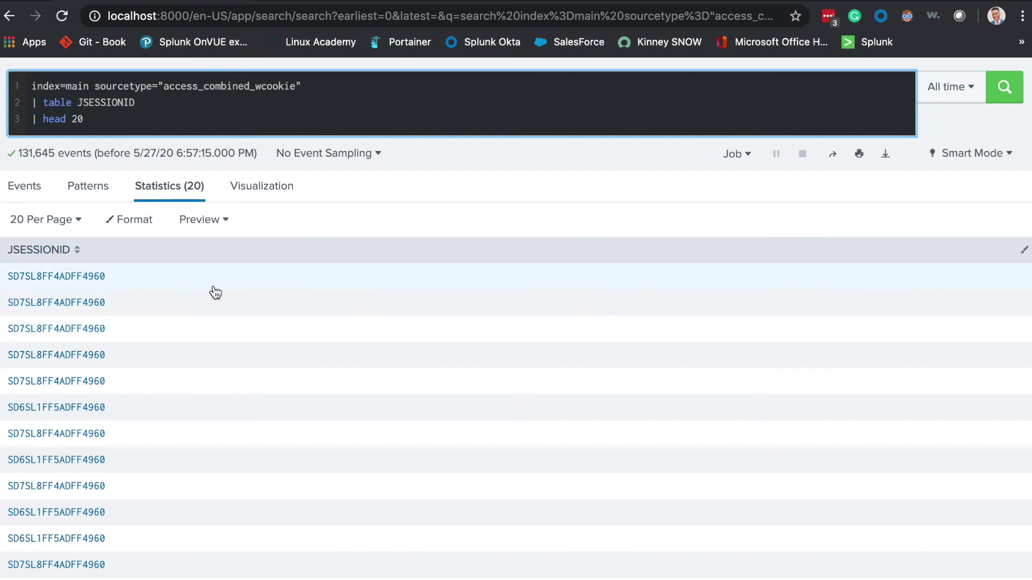
scroll(218, 293, up, 2)
scroll(426, 306, down, 5)
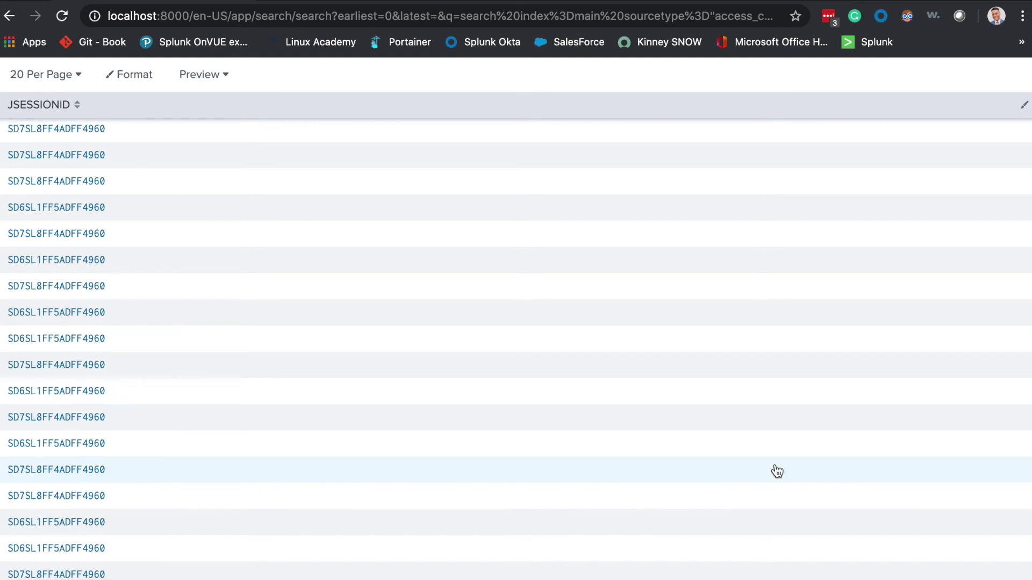
scroll(777, 472, up, 5)
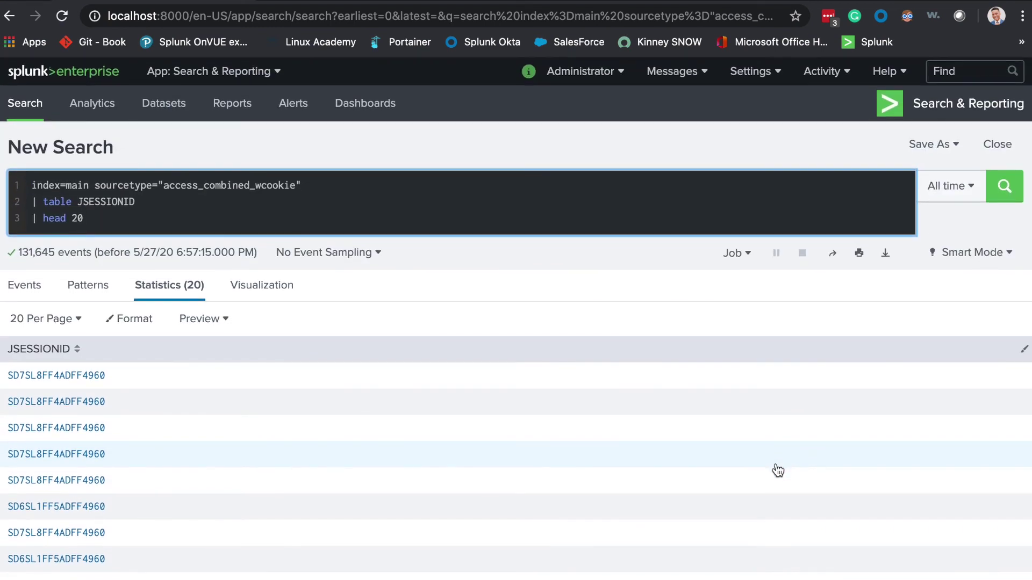